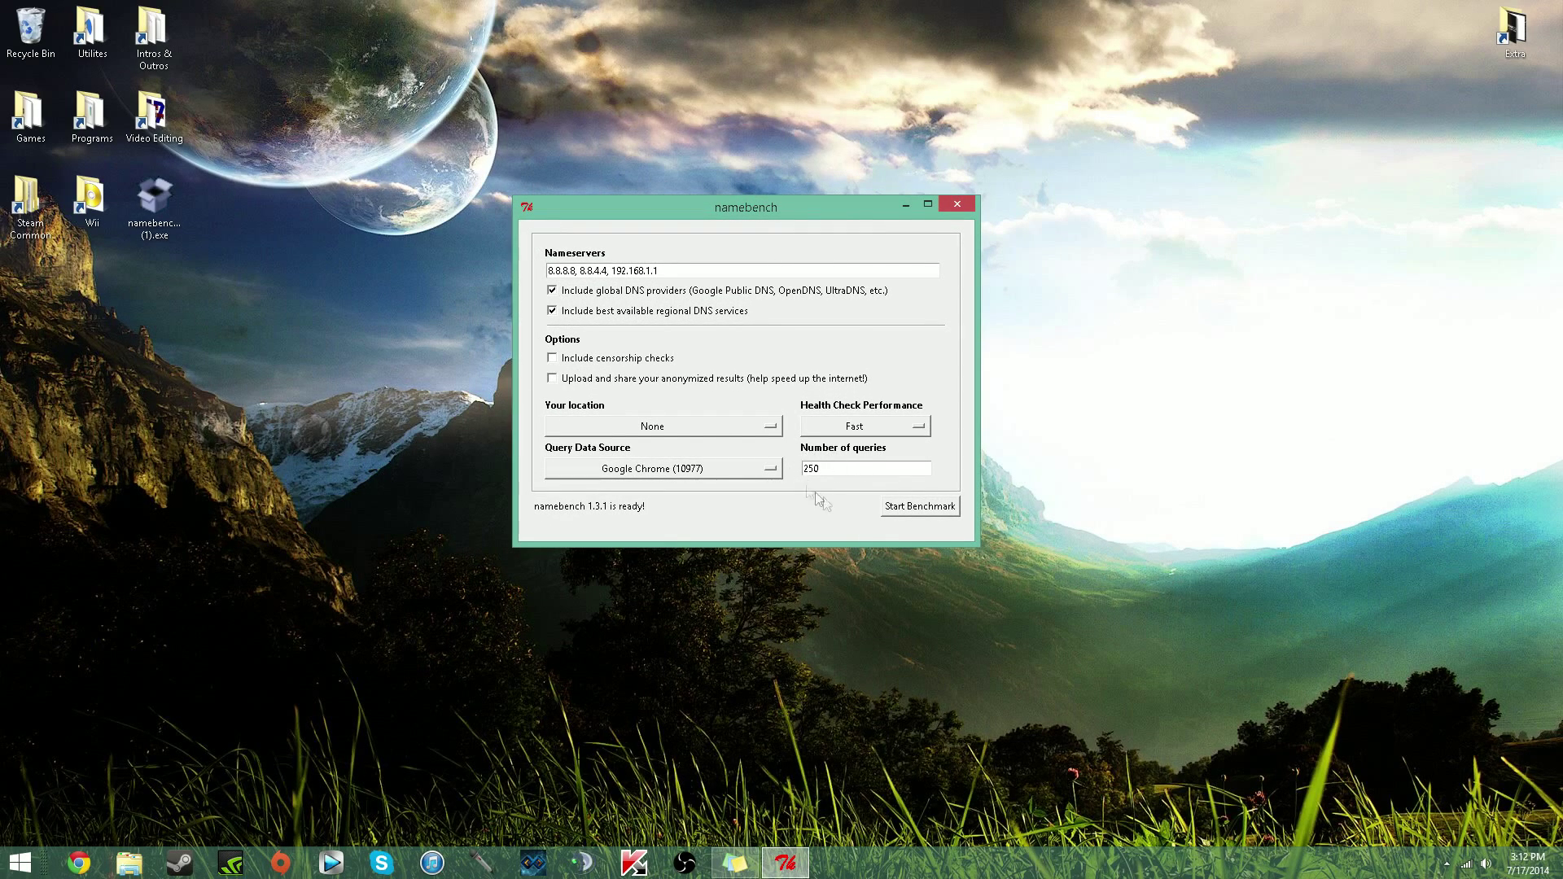
# - Start the 250-query benchmark of 8.8.8.8, 8.8.4.4, 192.168.1.1 plus global and regional providers
pyautogui.click(903, 508)
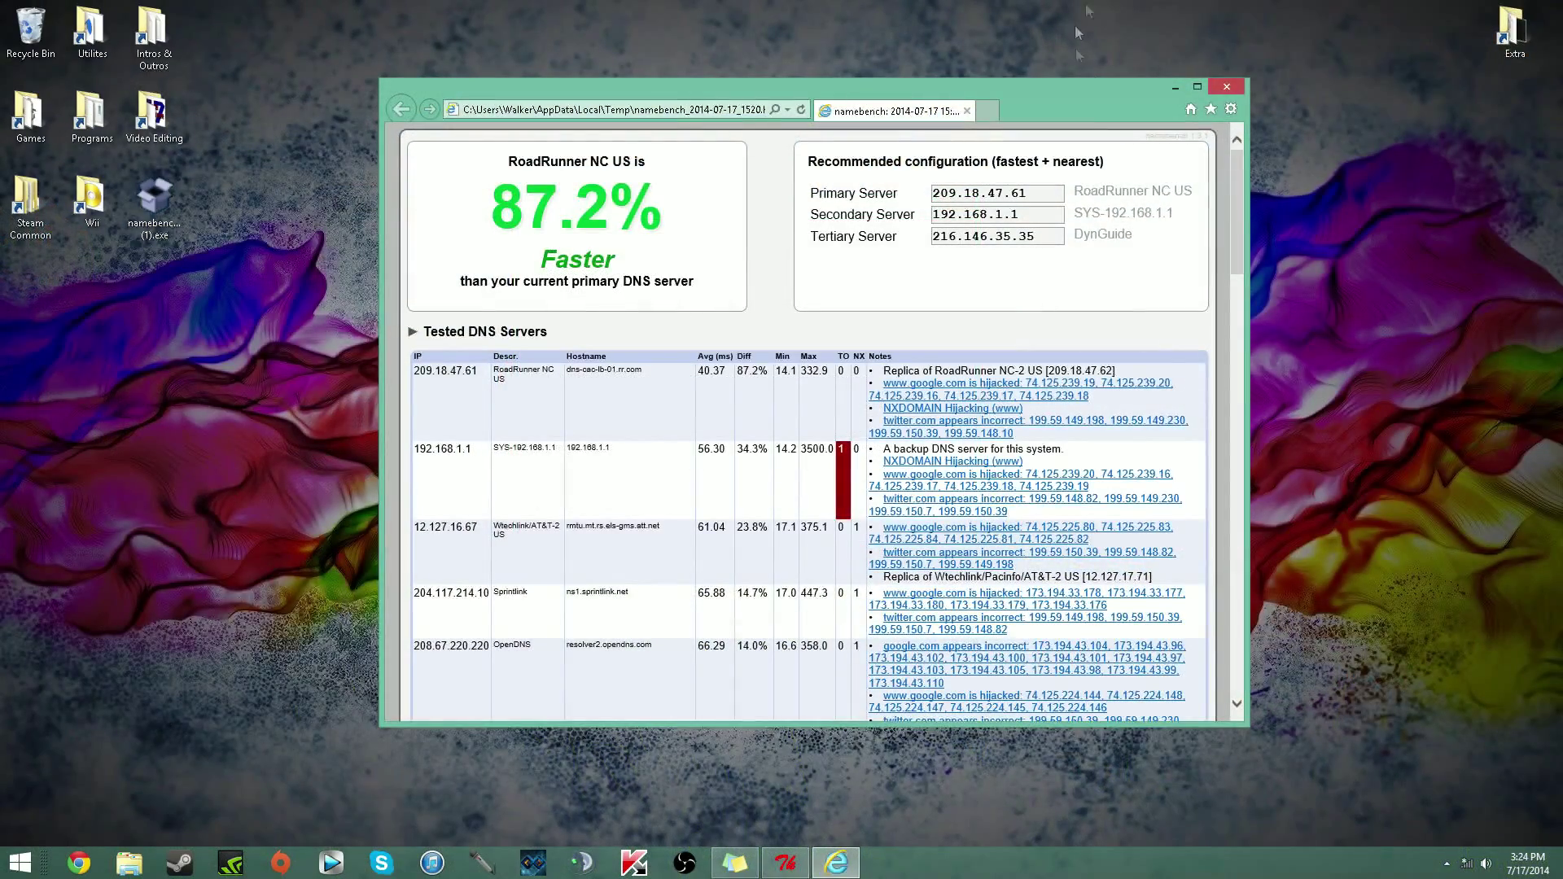
# - Arrange the IE results window beside the namebench settings window
pyautogui.moveTo(1054, 101); pyautogui.dragTo(703, 57)
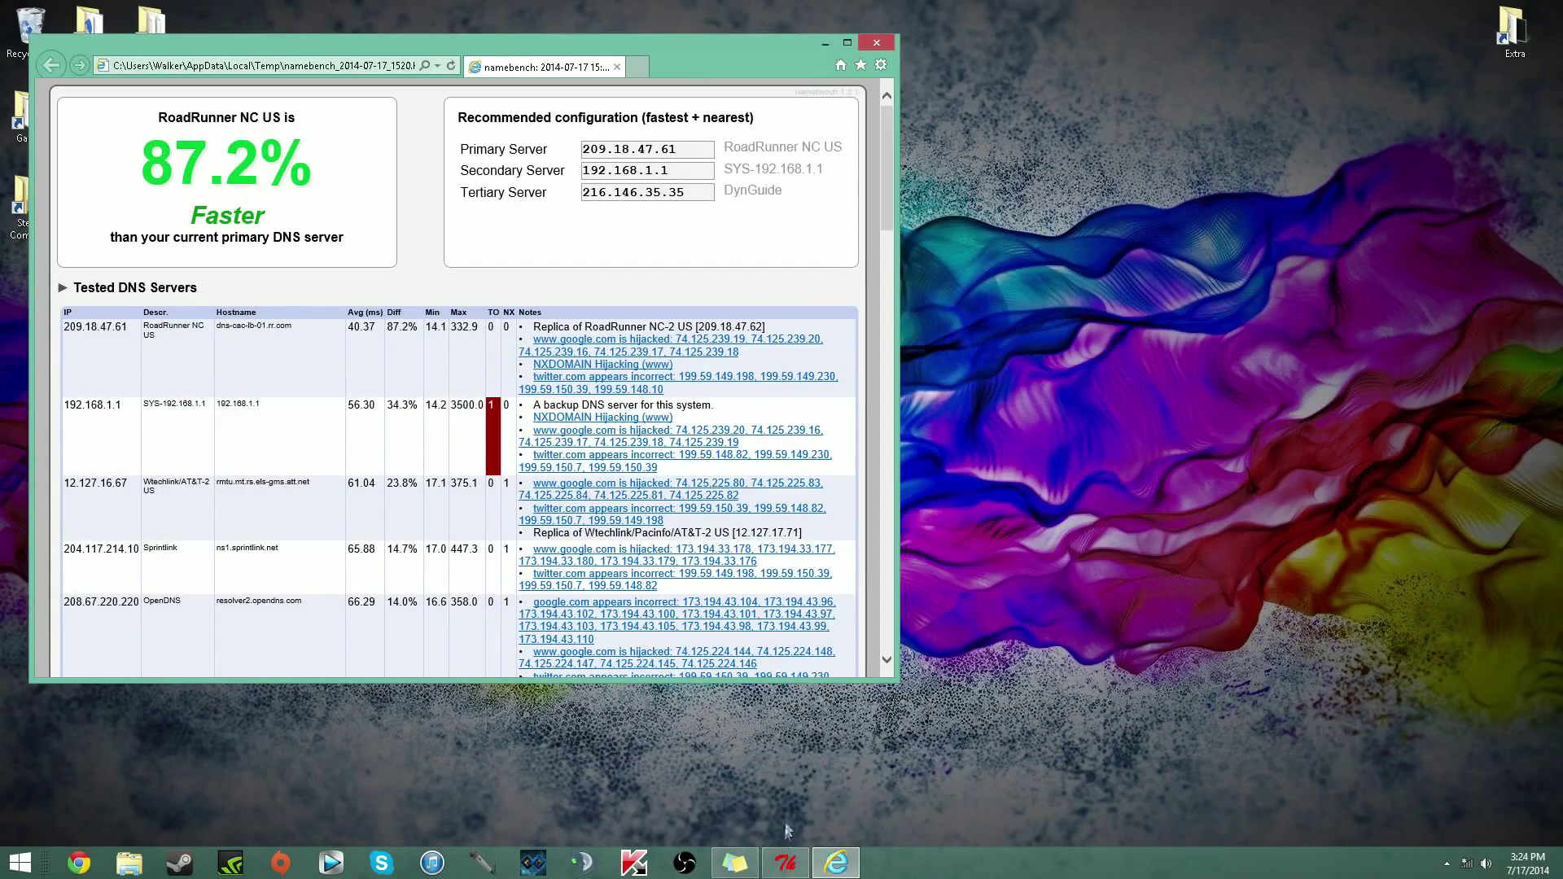
pyautogui.click(785, 862)
pyautogui.moveTo(491, 347); pyautogui.dragTo(1306, 235)
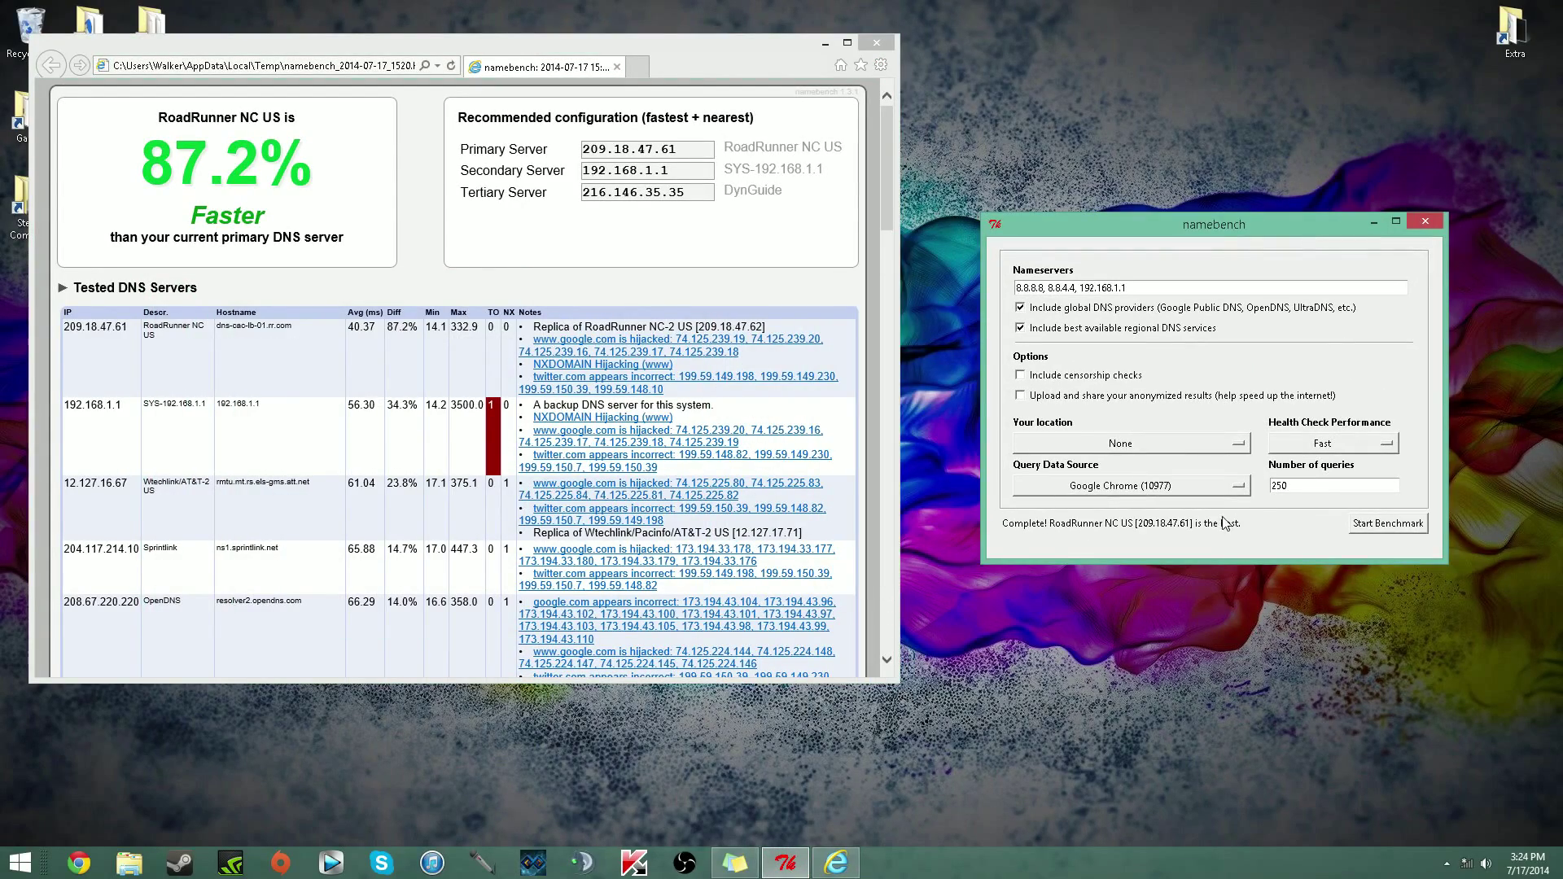
pyautogui.moveTo(687, 67); pyautogui.dragTo(722, 108)
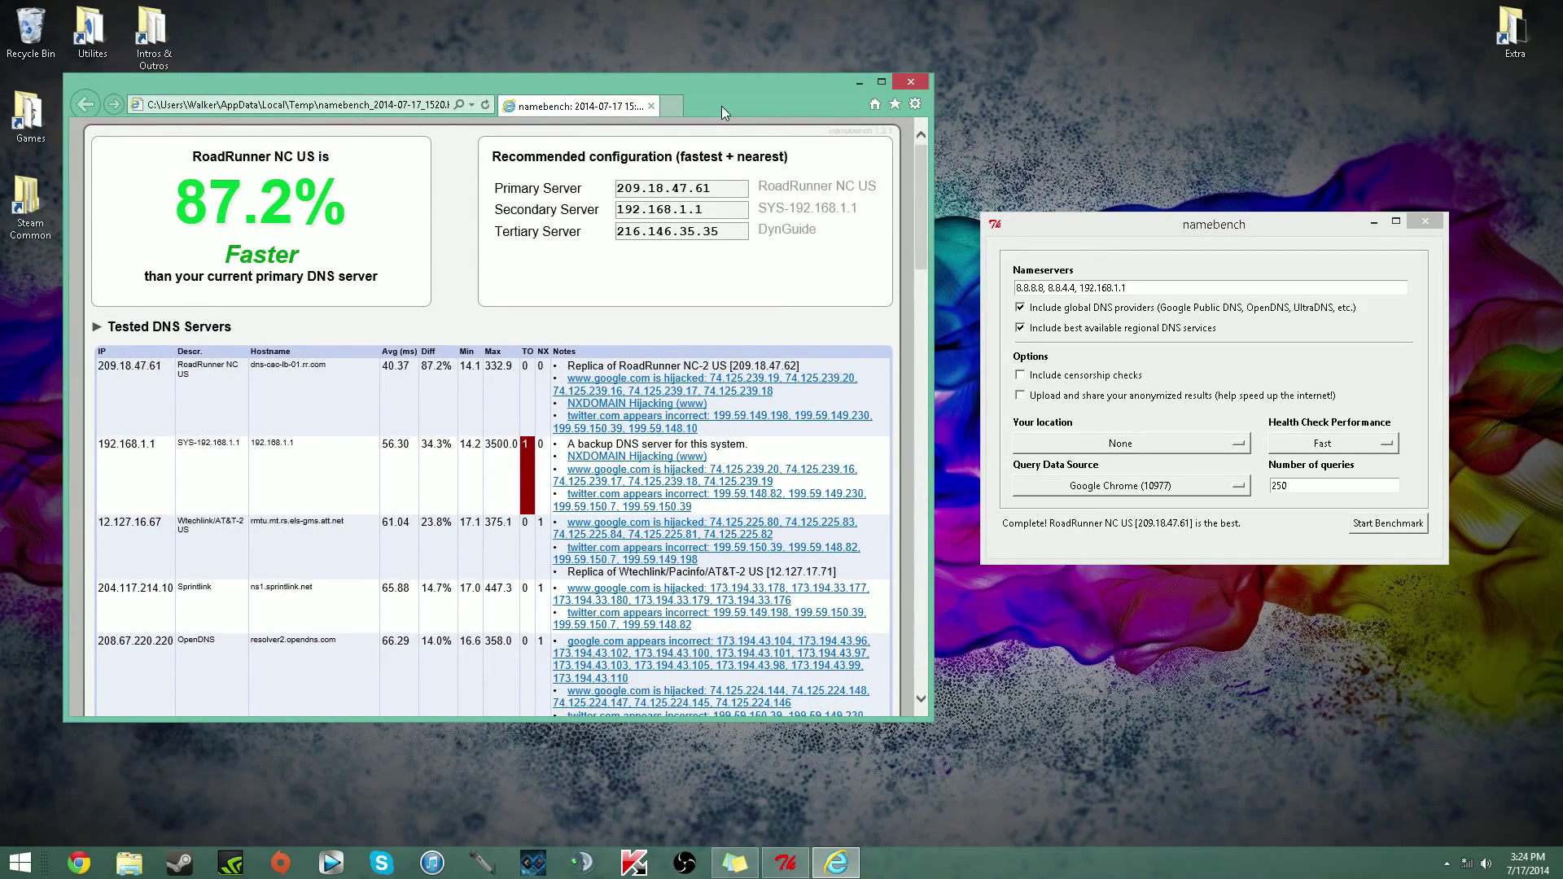
# - Highlight the recommended primary DNS server address 209.18.47.61
pyautogui.moveTo(716, 190); pyautogui.dragTo(560, 213)
pyautogui.moveTo(719, 232); pyautogui.dragTo(544, 236)
pyautogui.click(593, 272)
pyautogui.moveTo(718, 194); pyautogui.dragTo(618, 195)
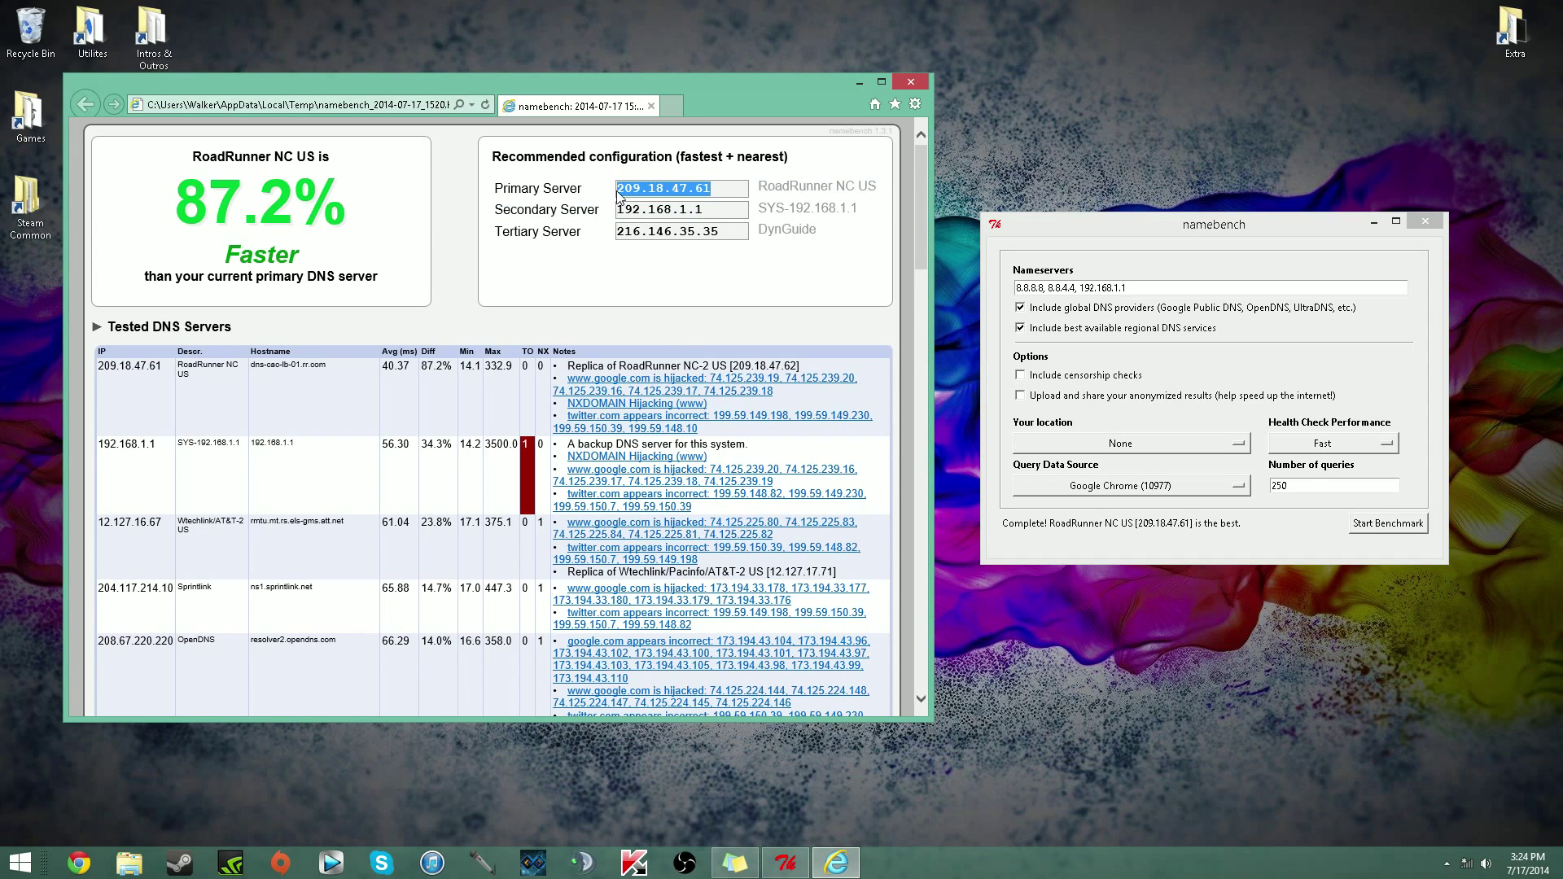
pyautogui.click(639, 285)
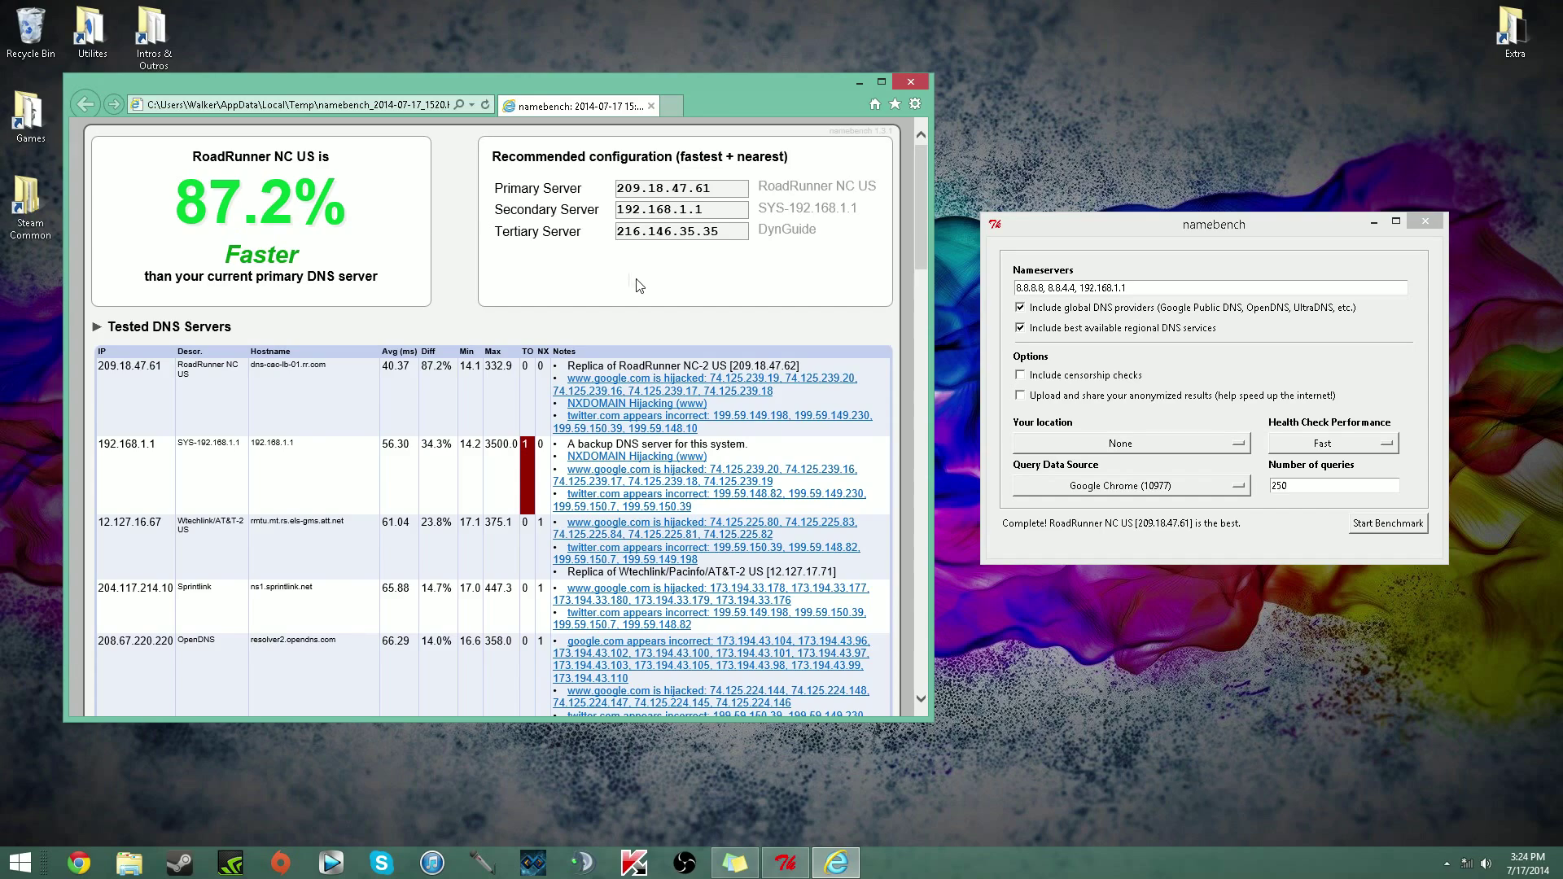
# - Shift the results window and highlight secondary 192.168.1.1 and tertiary 216.146.35.35
pyautogui.moveTo(714, 108); pyautogui.dragTo(787, 93)
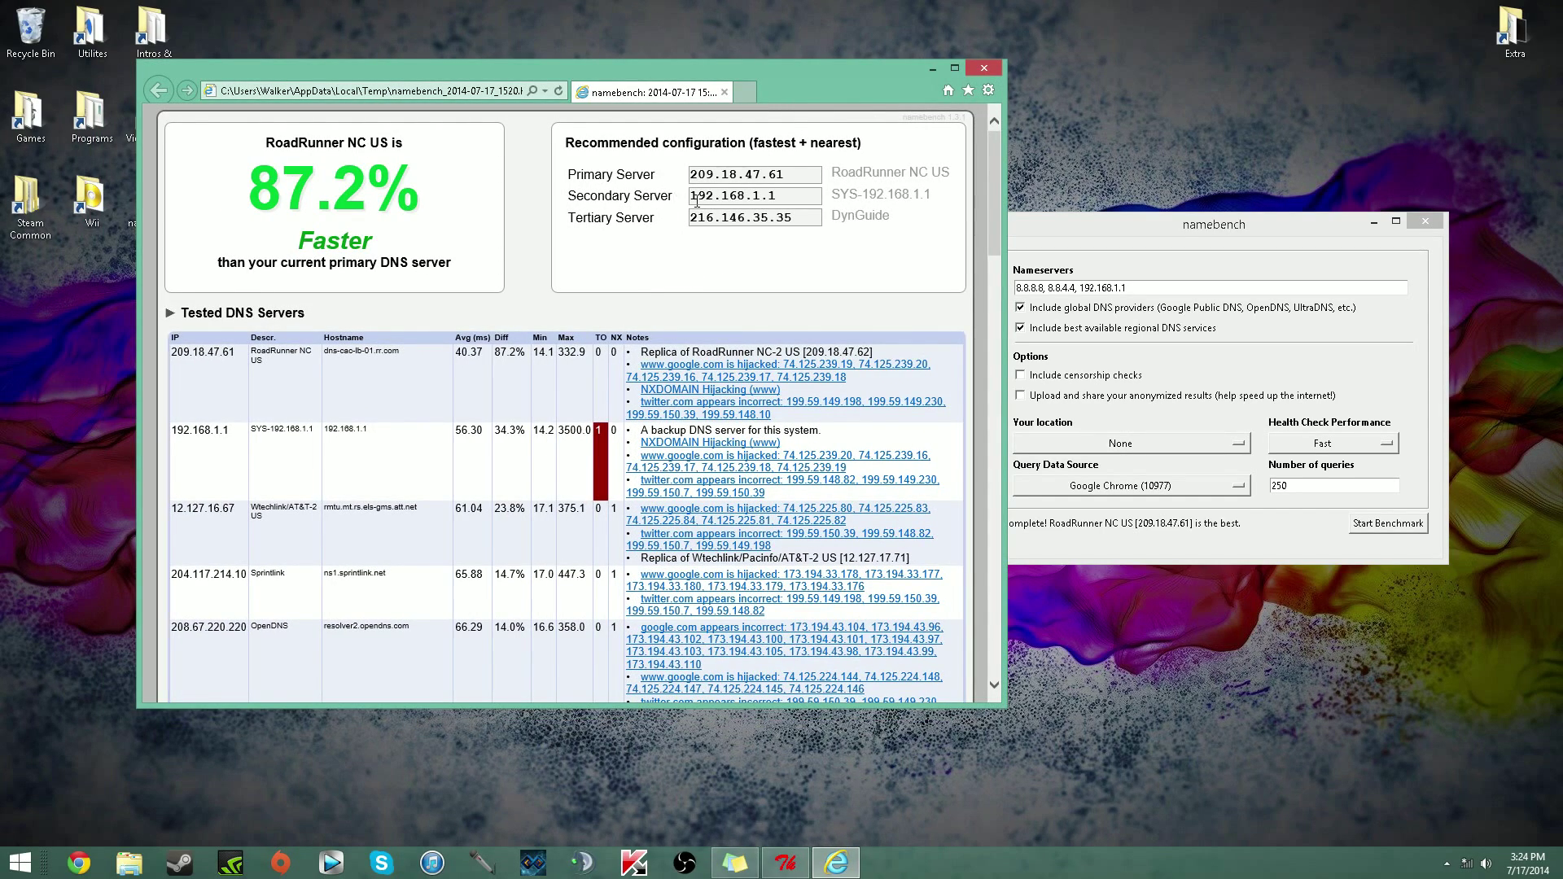
pyautogui.moveTo(744, 107); pyautogui.dragTo(806, 86)
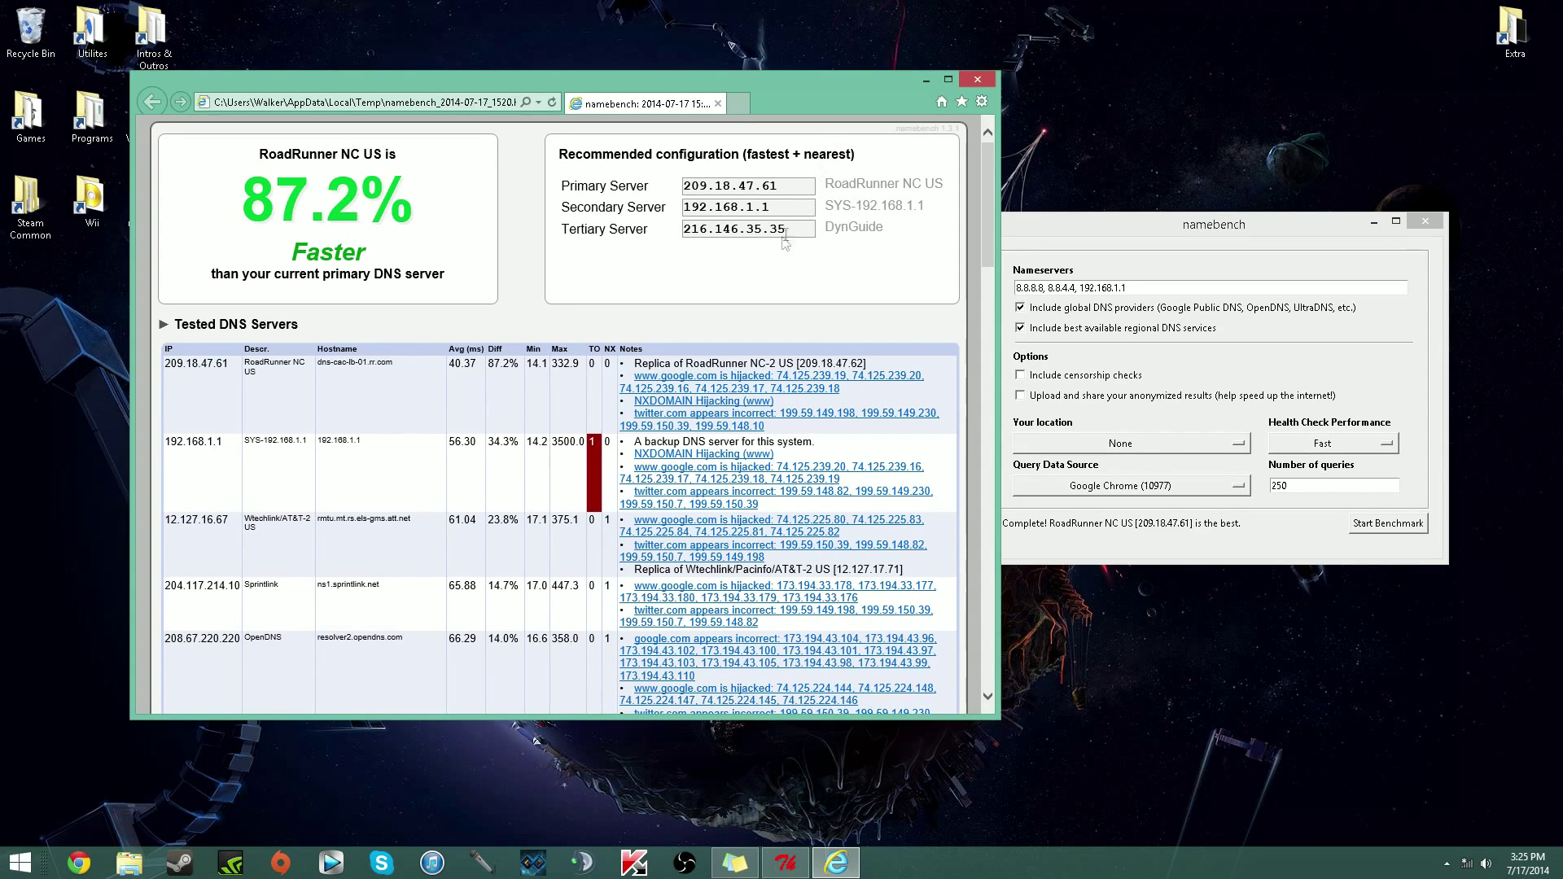
pyautogui.moveTo(781, 190); pyautogui.dragTo(745, 209)
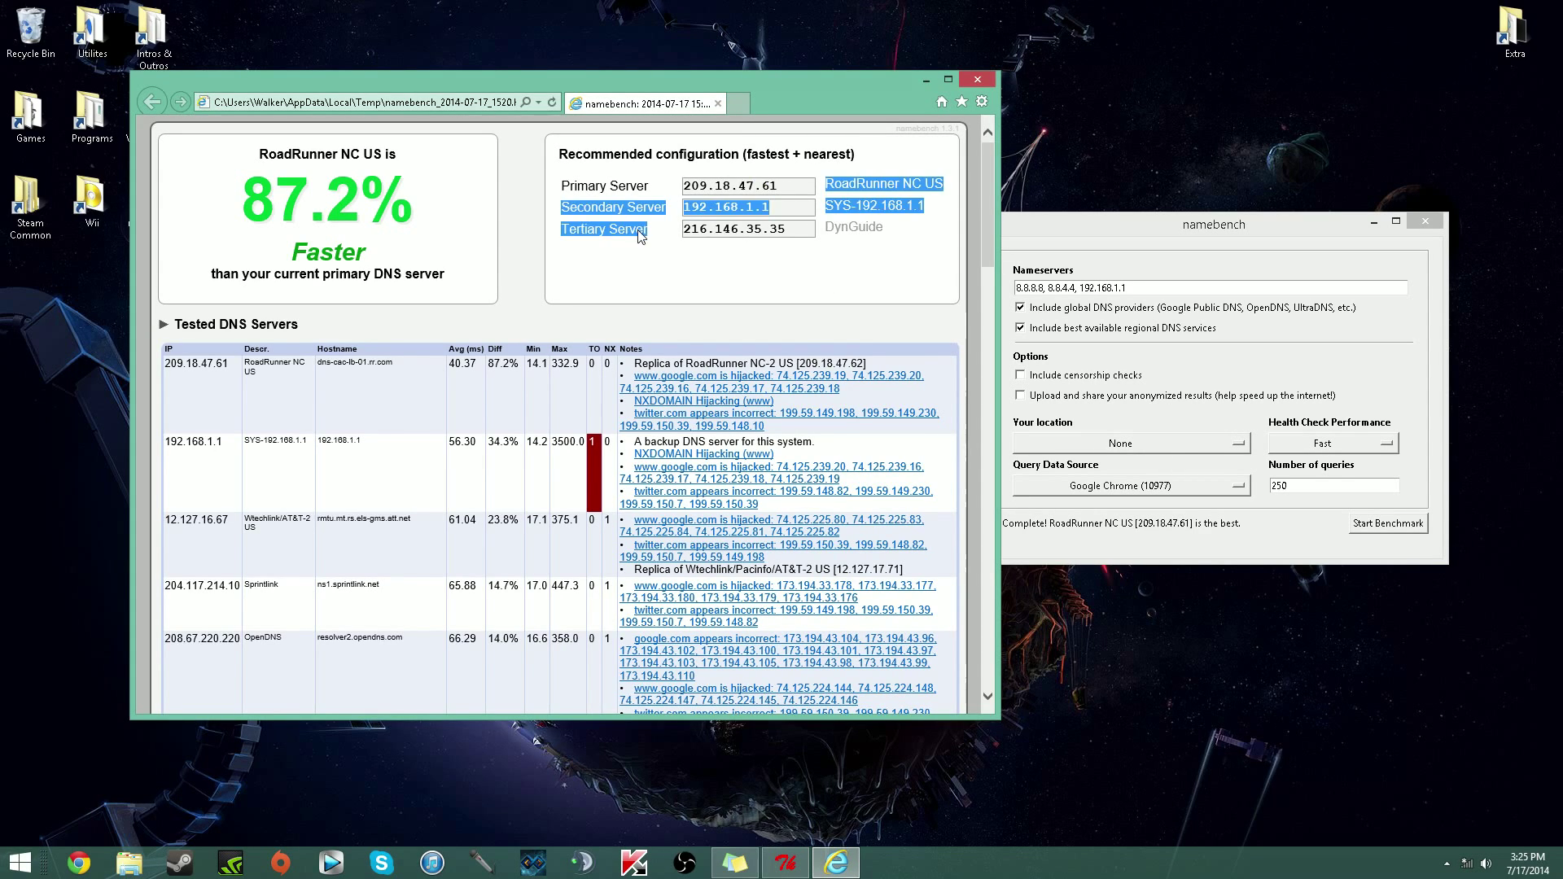
pyautogui.click(707, 308)
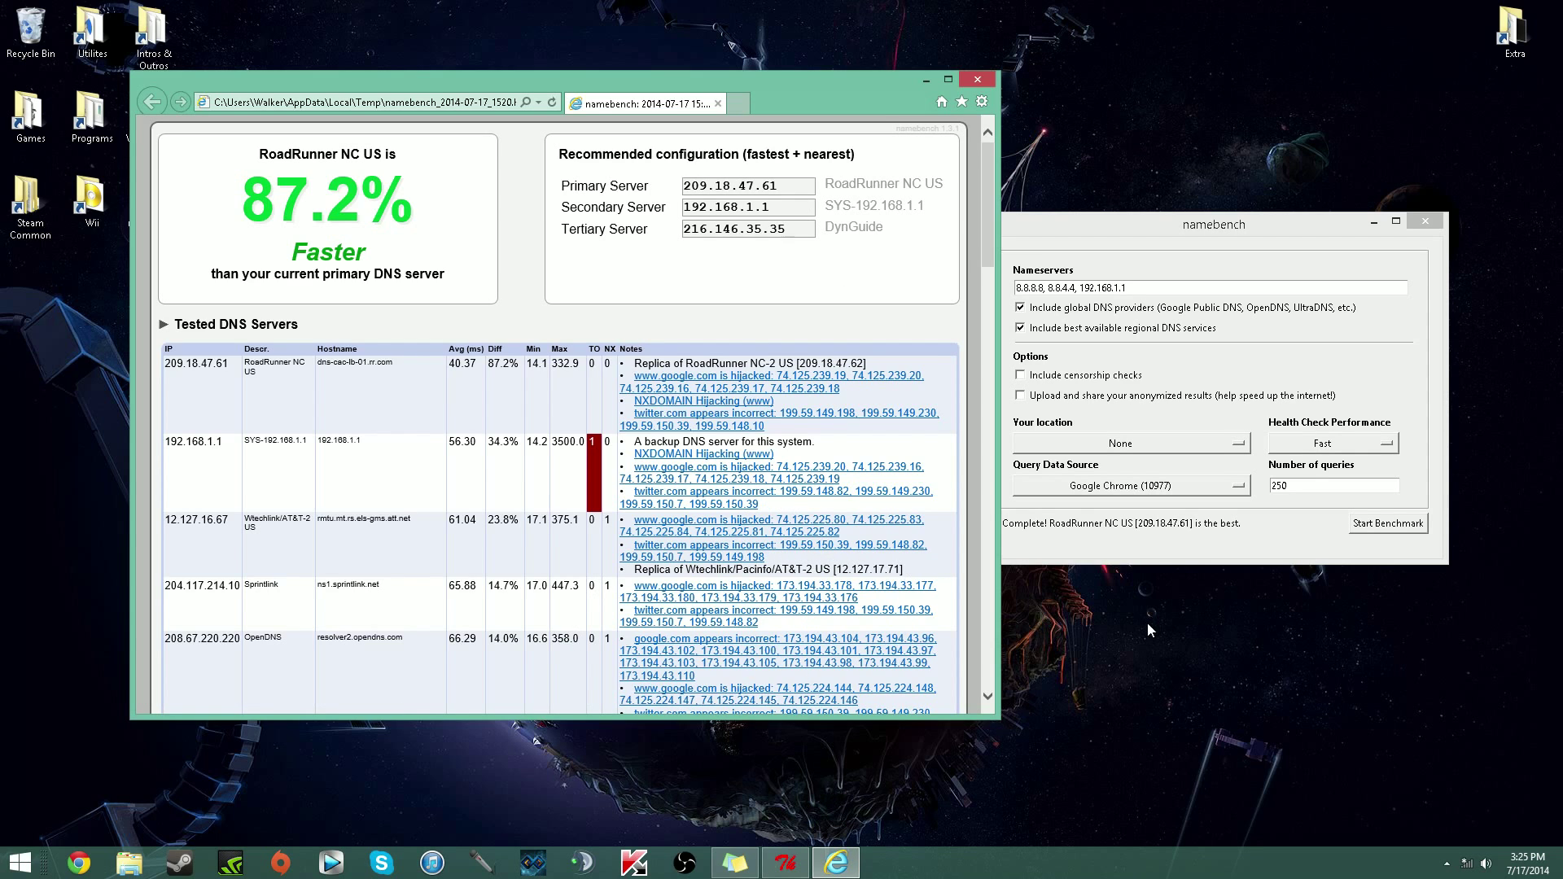
# - Reach the Network and Sharing Center via Screen resolution and Control Panel
pyautogui.rightClick(1145, 591)
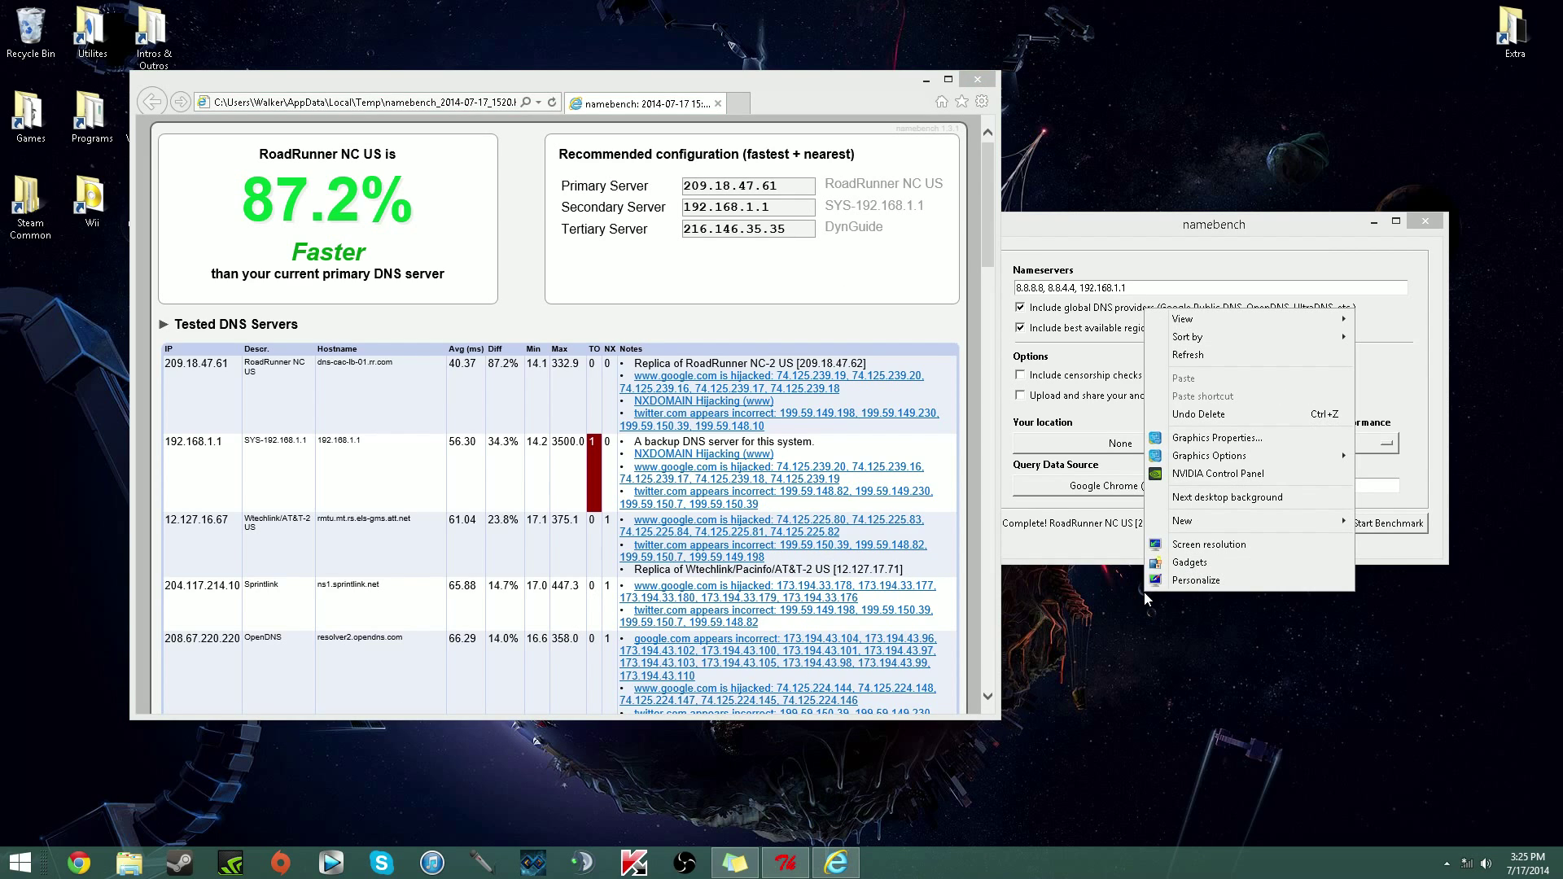
pyautogui.click(1223, 544)
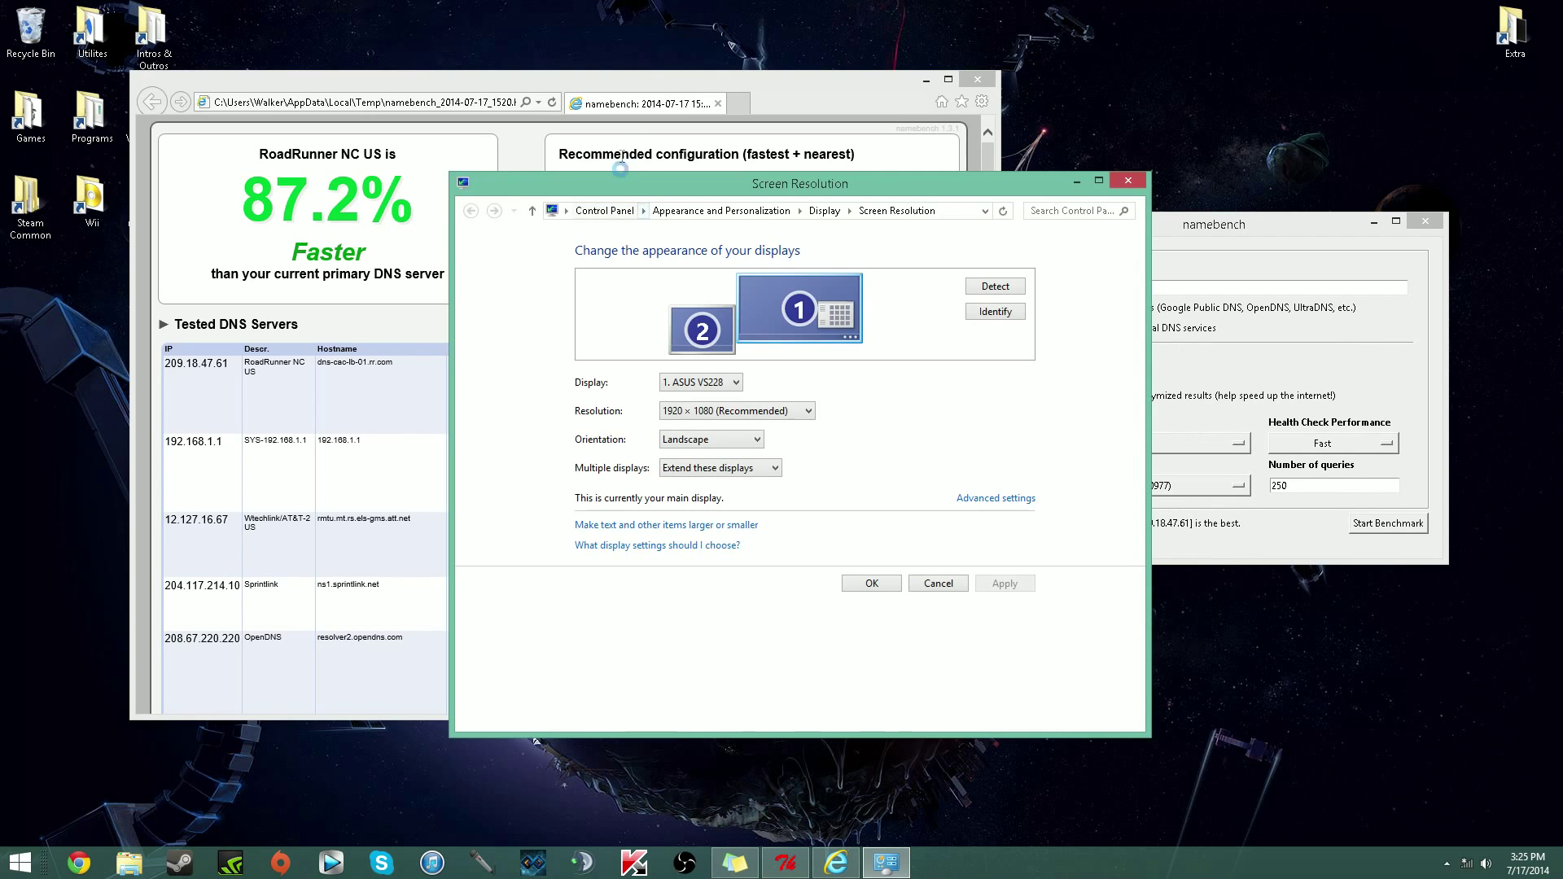
pyautogui.click(604, 211)
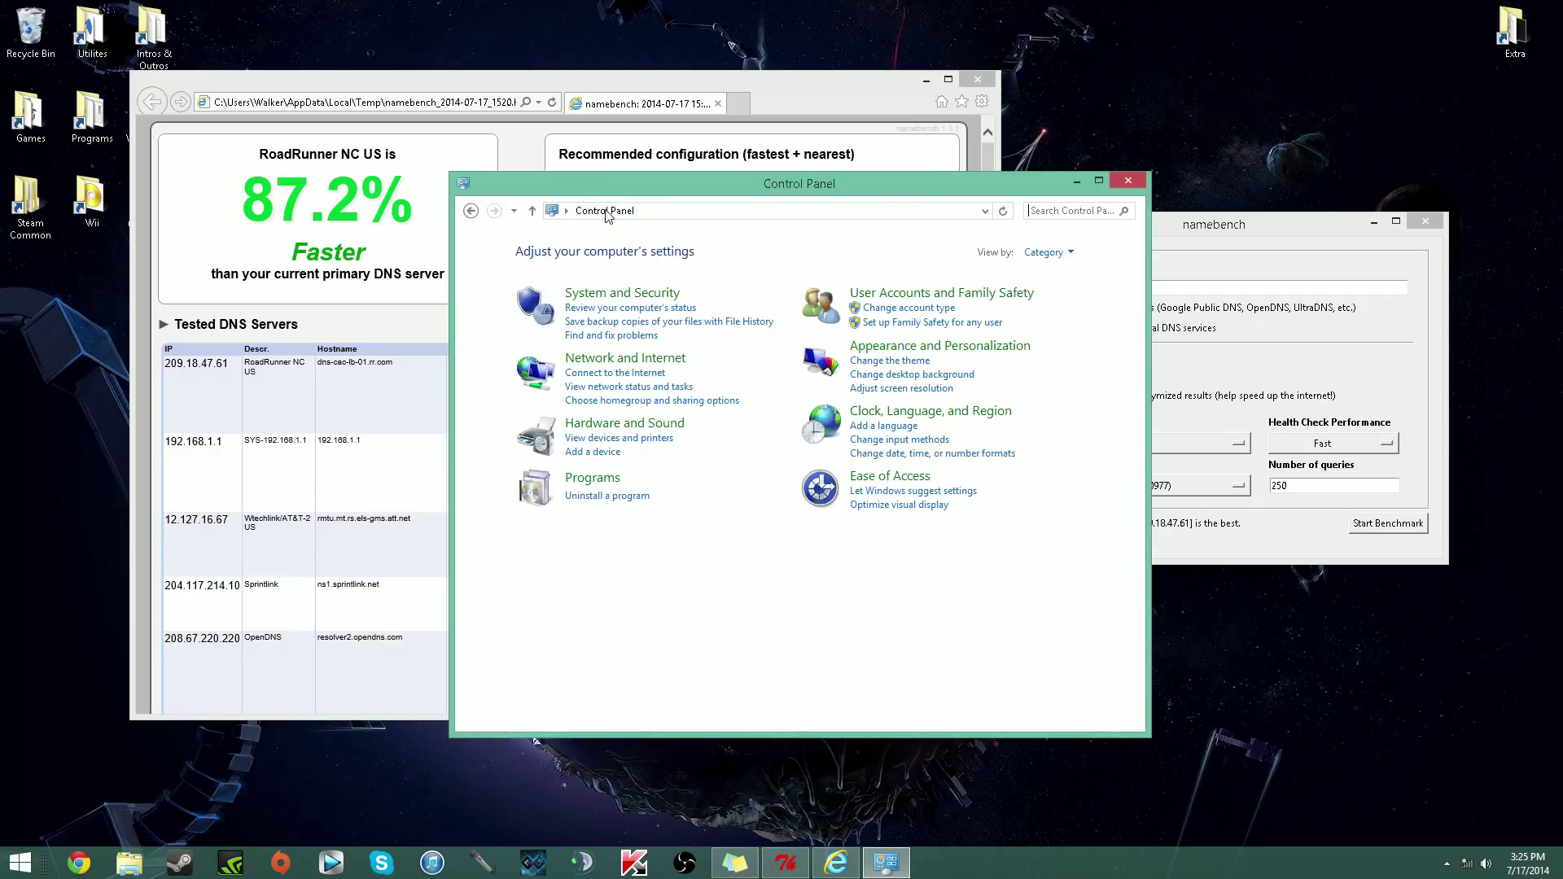
pyautogui.click(627, 360)
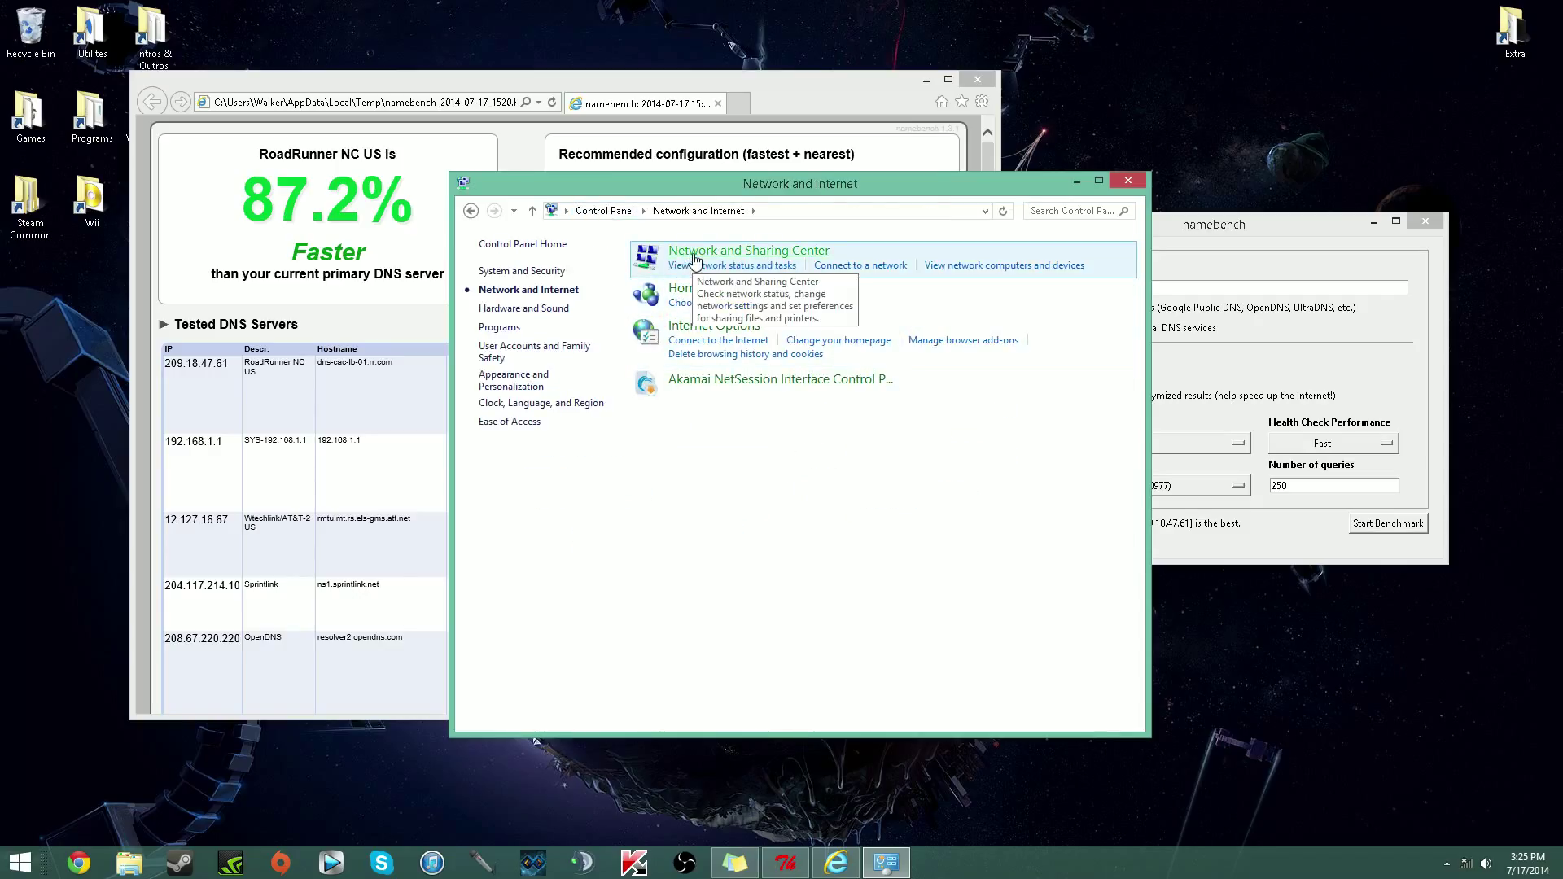
pyautogui.click(694, 254)
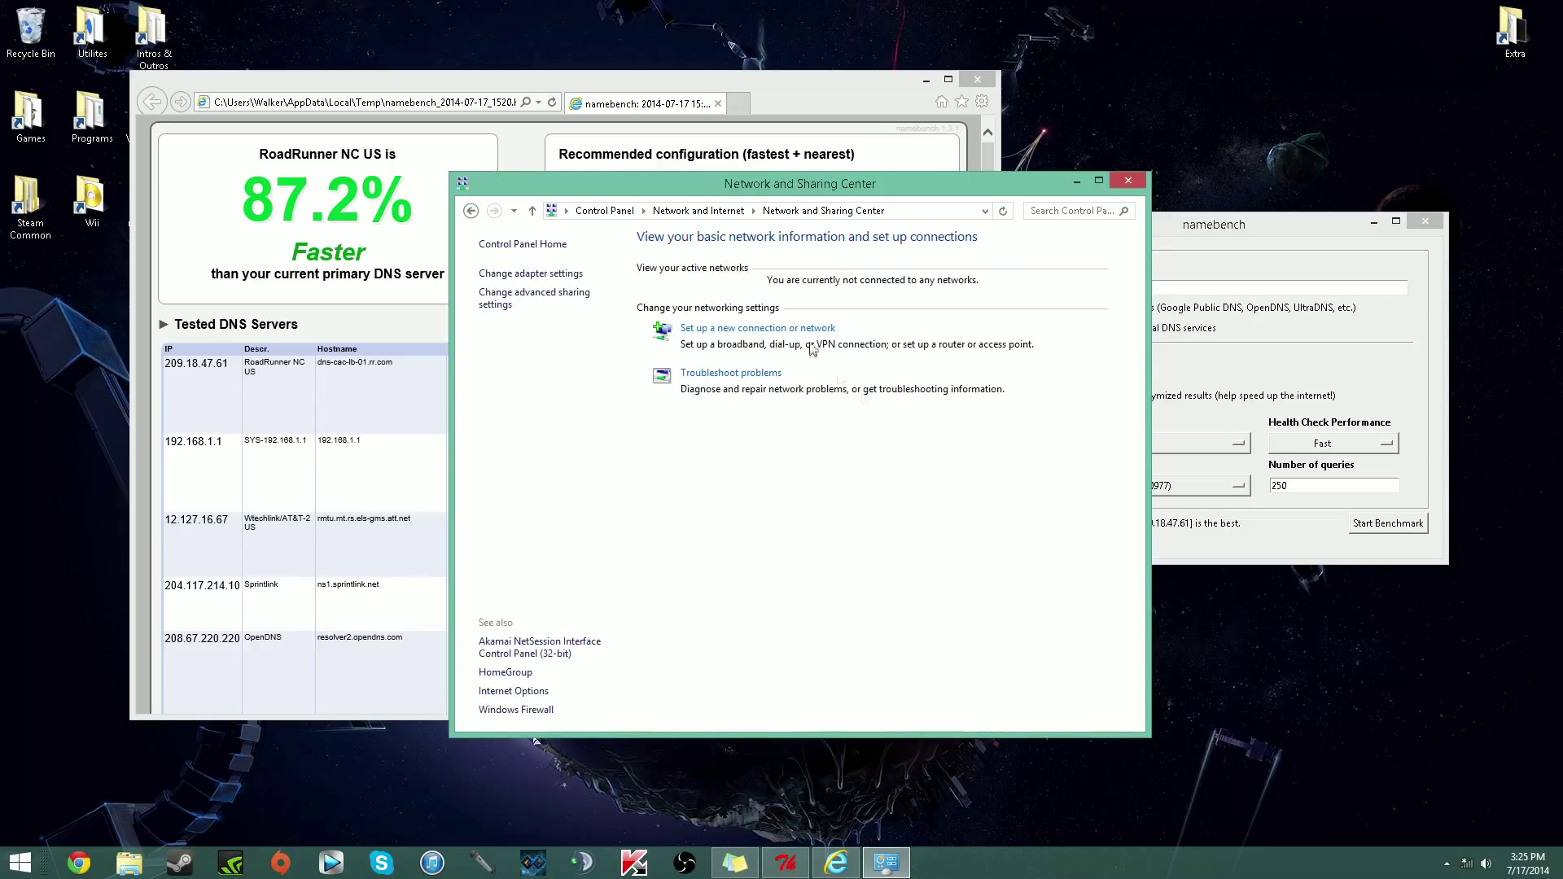
# - Connect to the 5 Ghz Wi-Fi network and view its connection status
pyautogui.click(1466, 863)
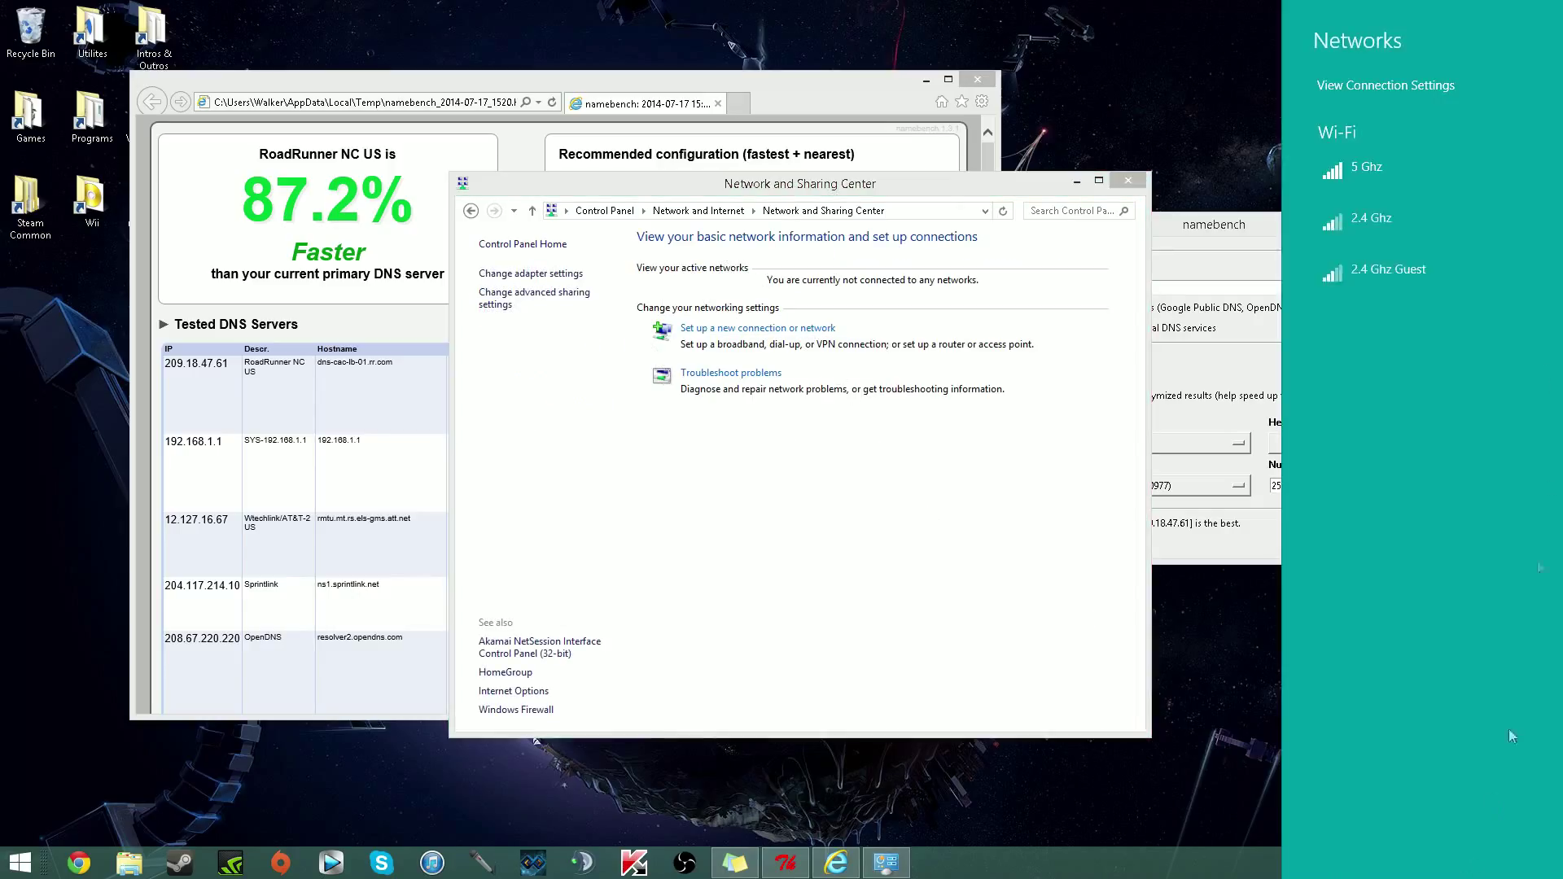
pyautogui.click(1394, 179)
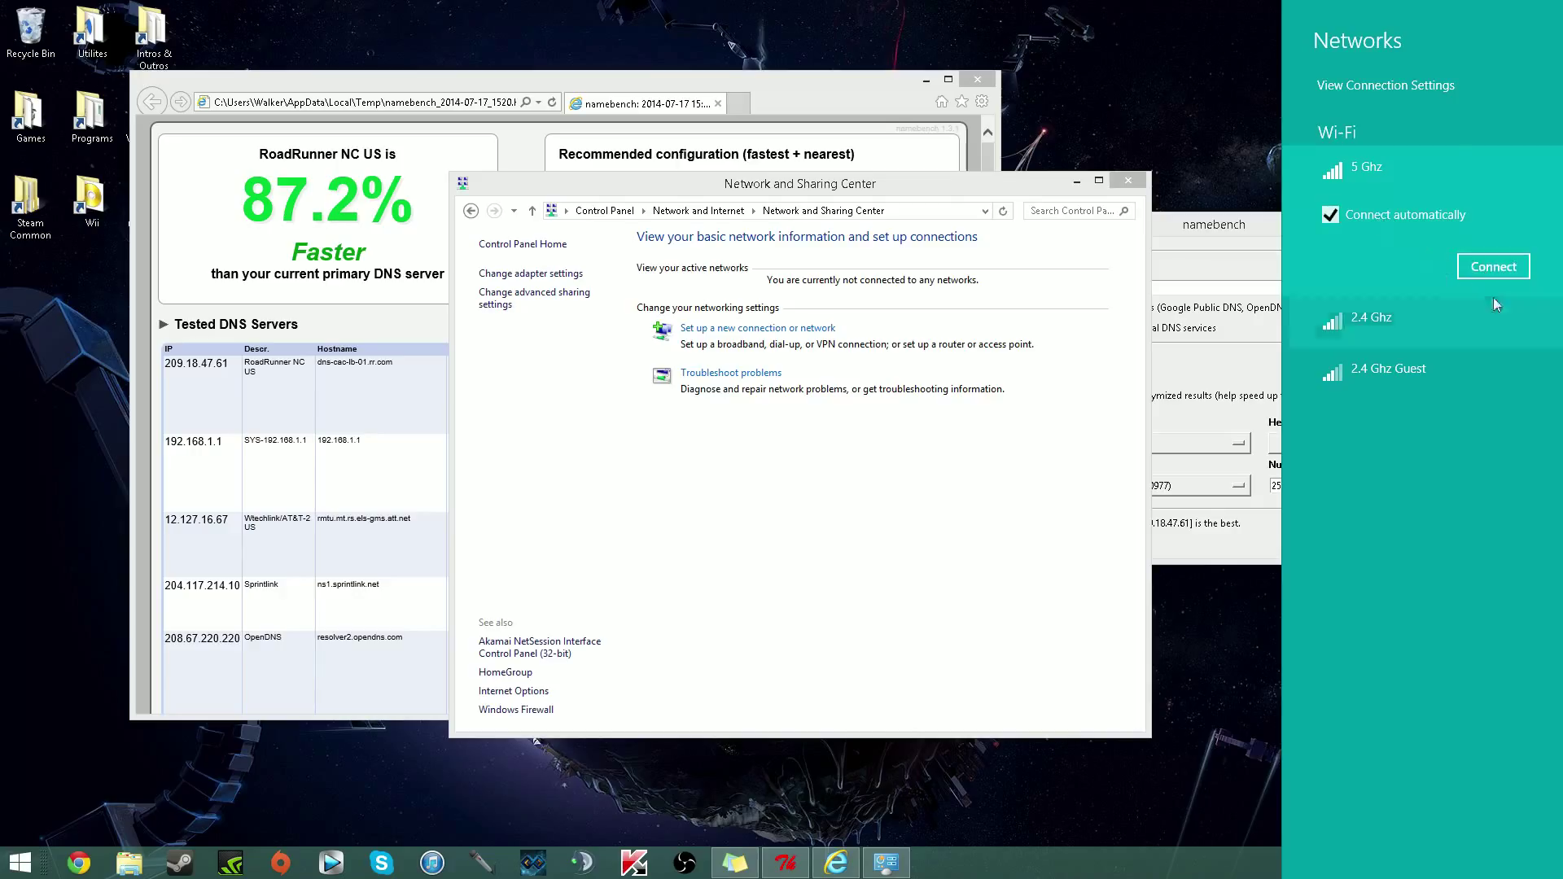
pyautogui.click(1499, 268)
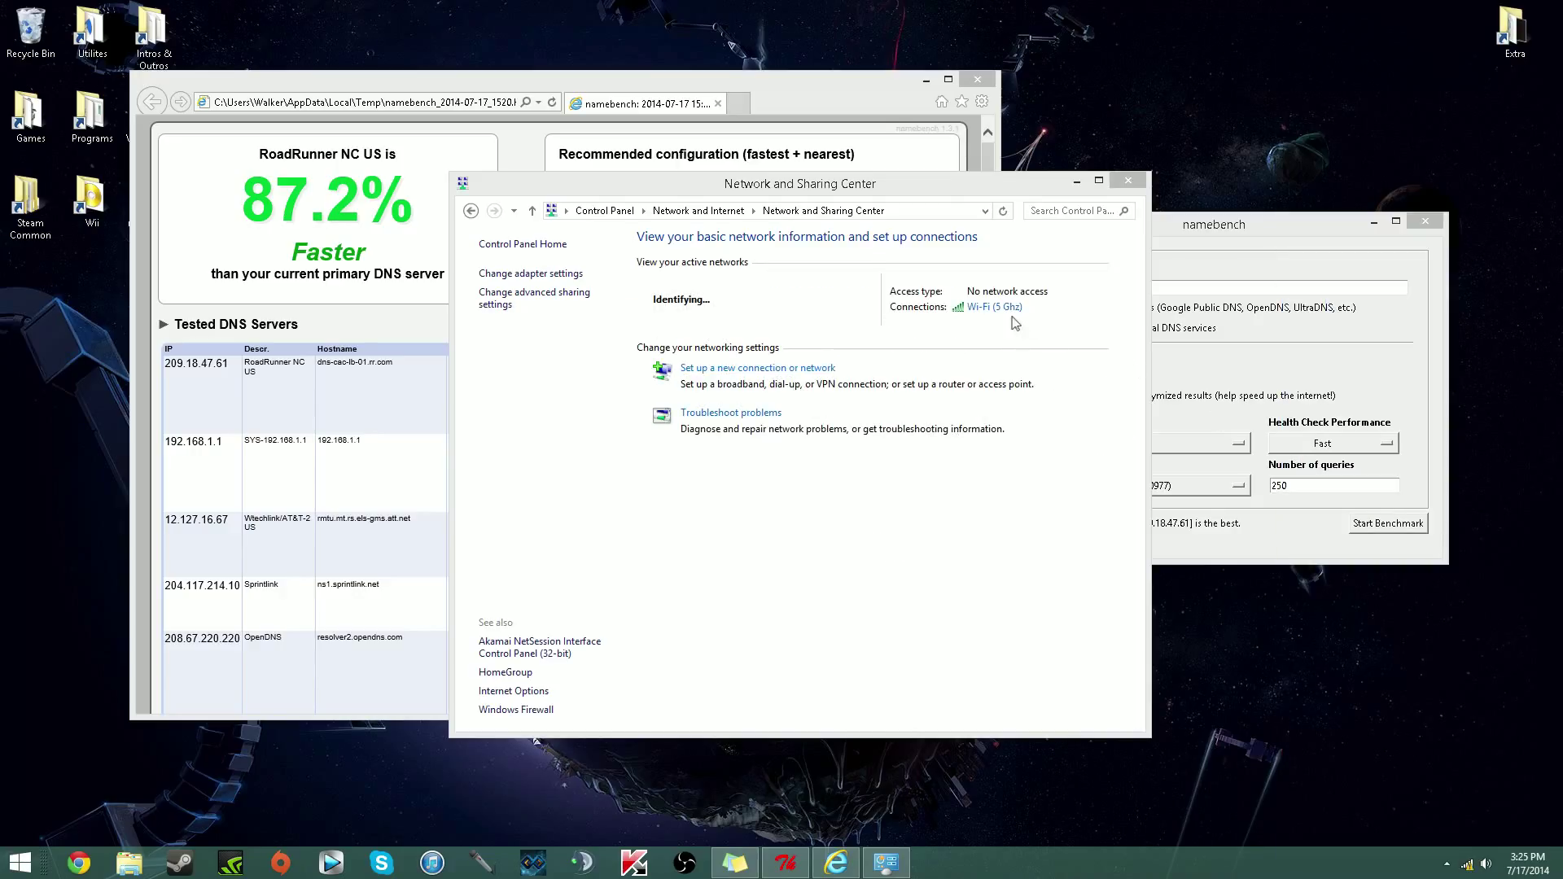
pyautogui.click(988, 310)
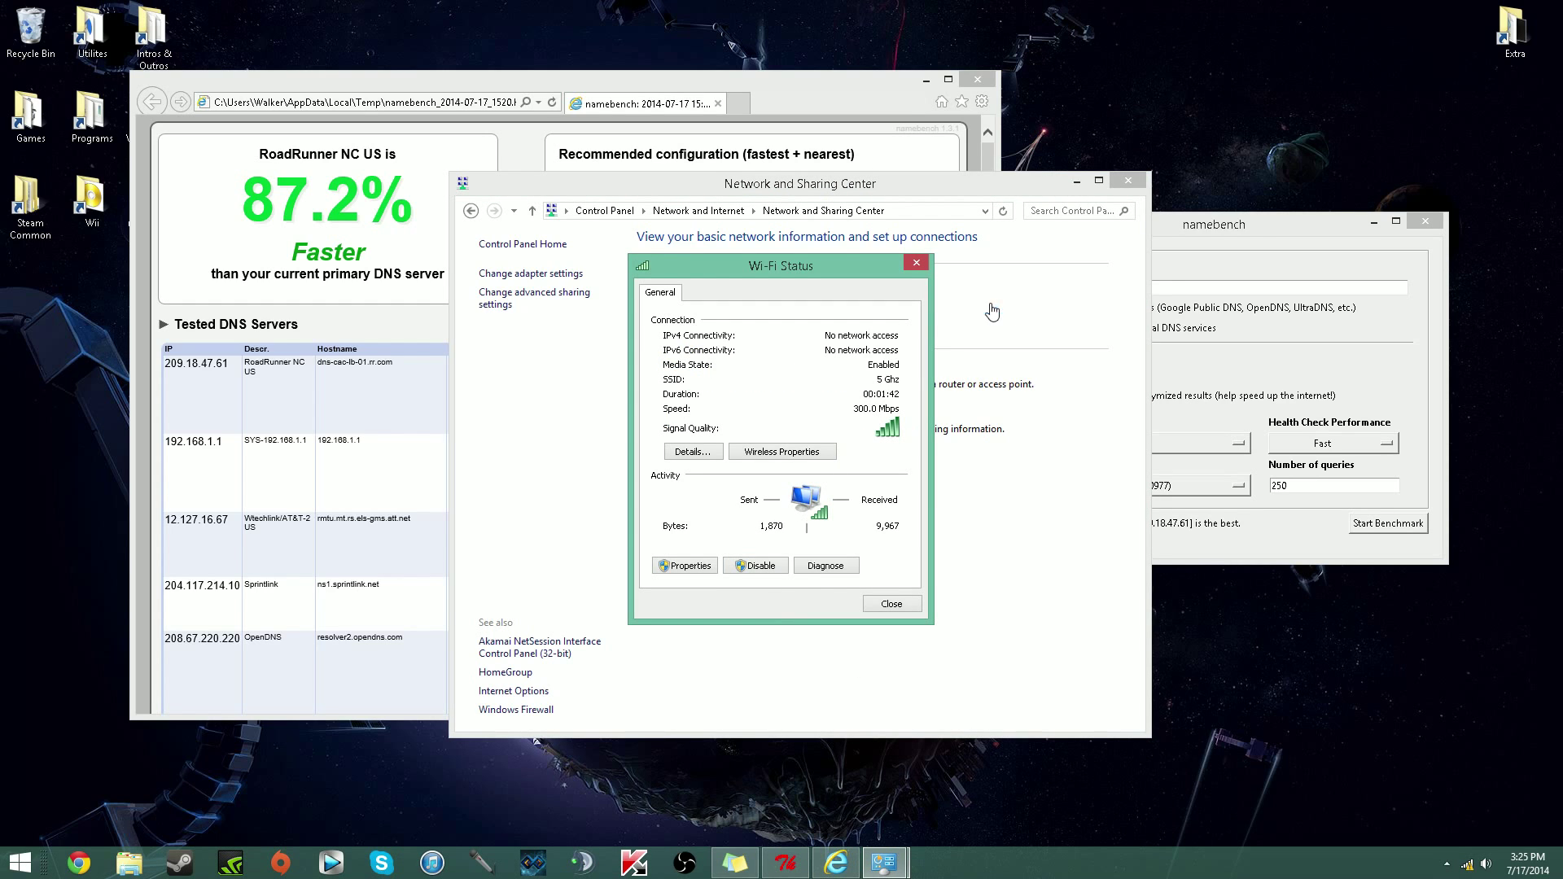
# - Go to the network adapter list and bring up the Wi-Fi adapter's options
pyautogui.click(604, 289)
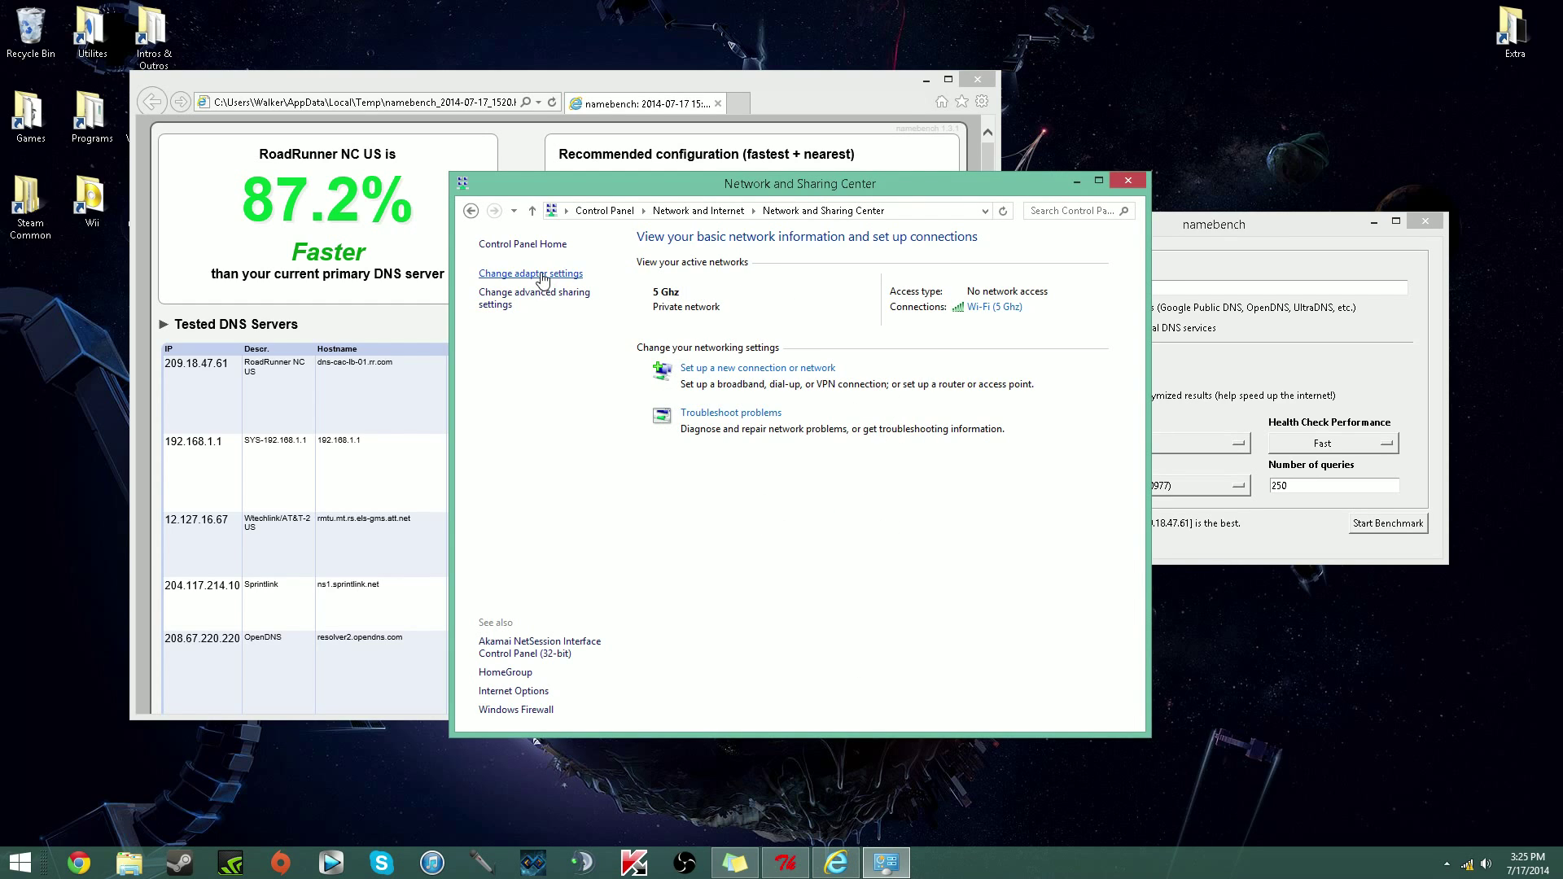
pyautogui.click(542, 275)
pyautogui.click(933, 287)
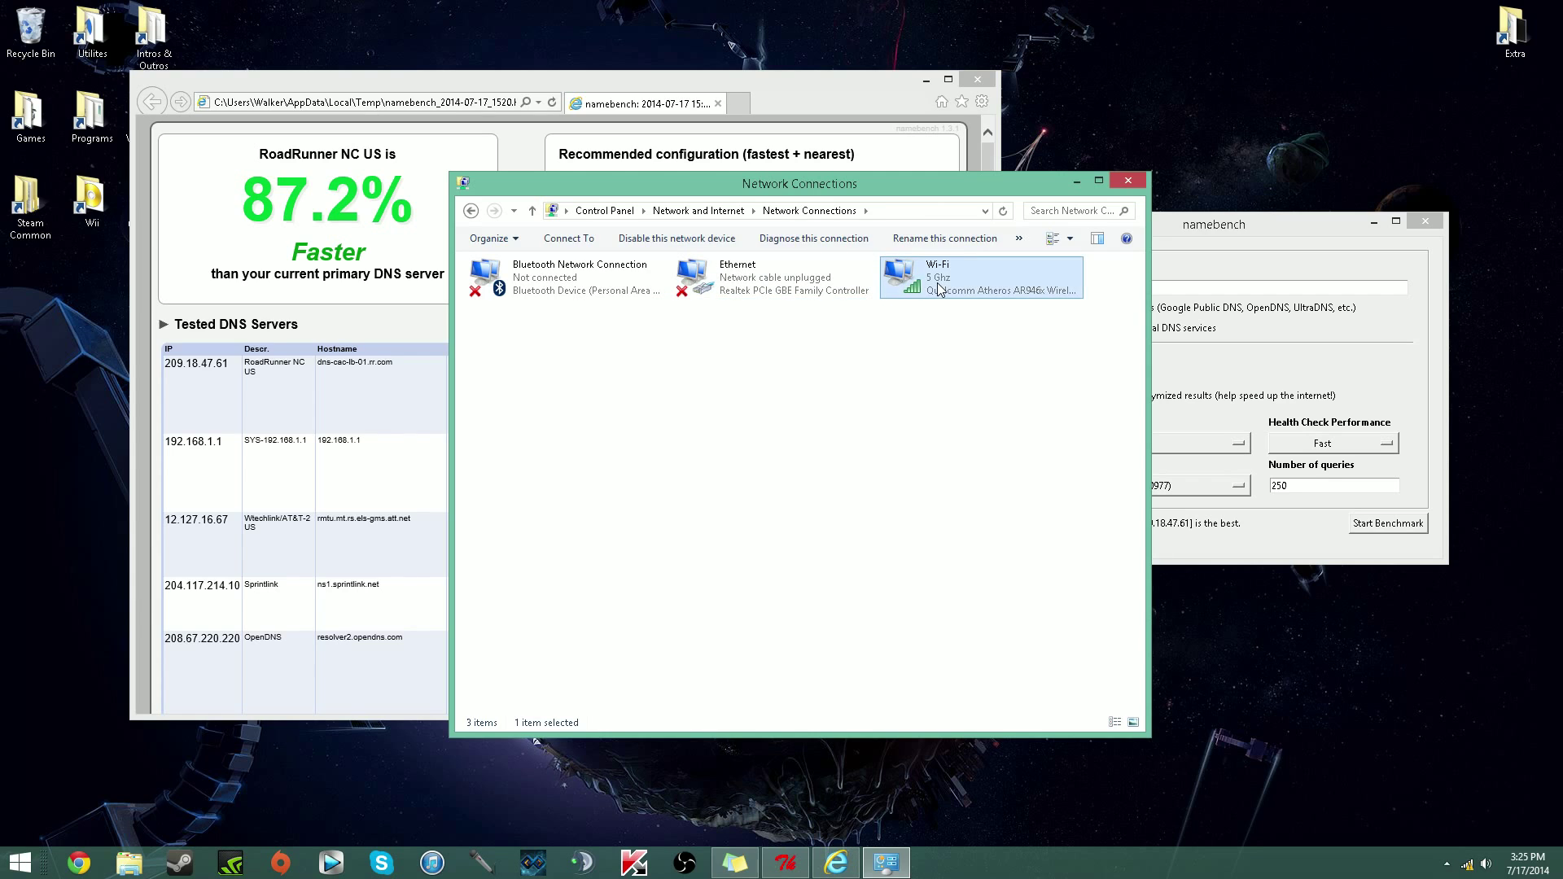
pyautogui.rightClick(933, 286)
# - Open the Wi-Fi adapter's Internet Protocol Version 4 (TCP/IPv4) Properties dialog
pyautogui.click(986, 454)
pyautogui.scroll(-2, 747, 409)
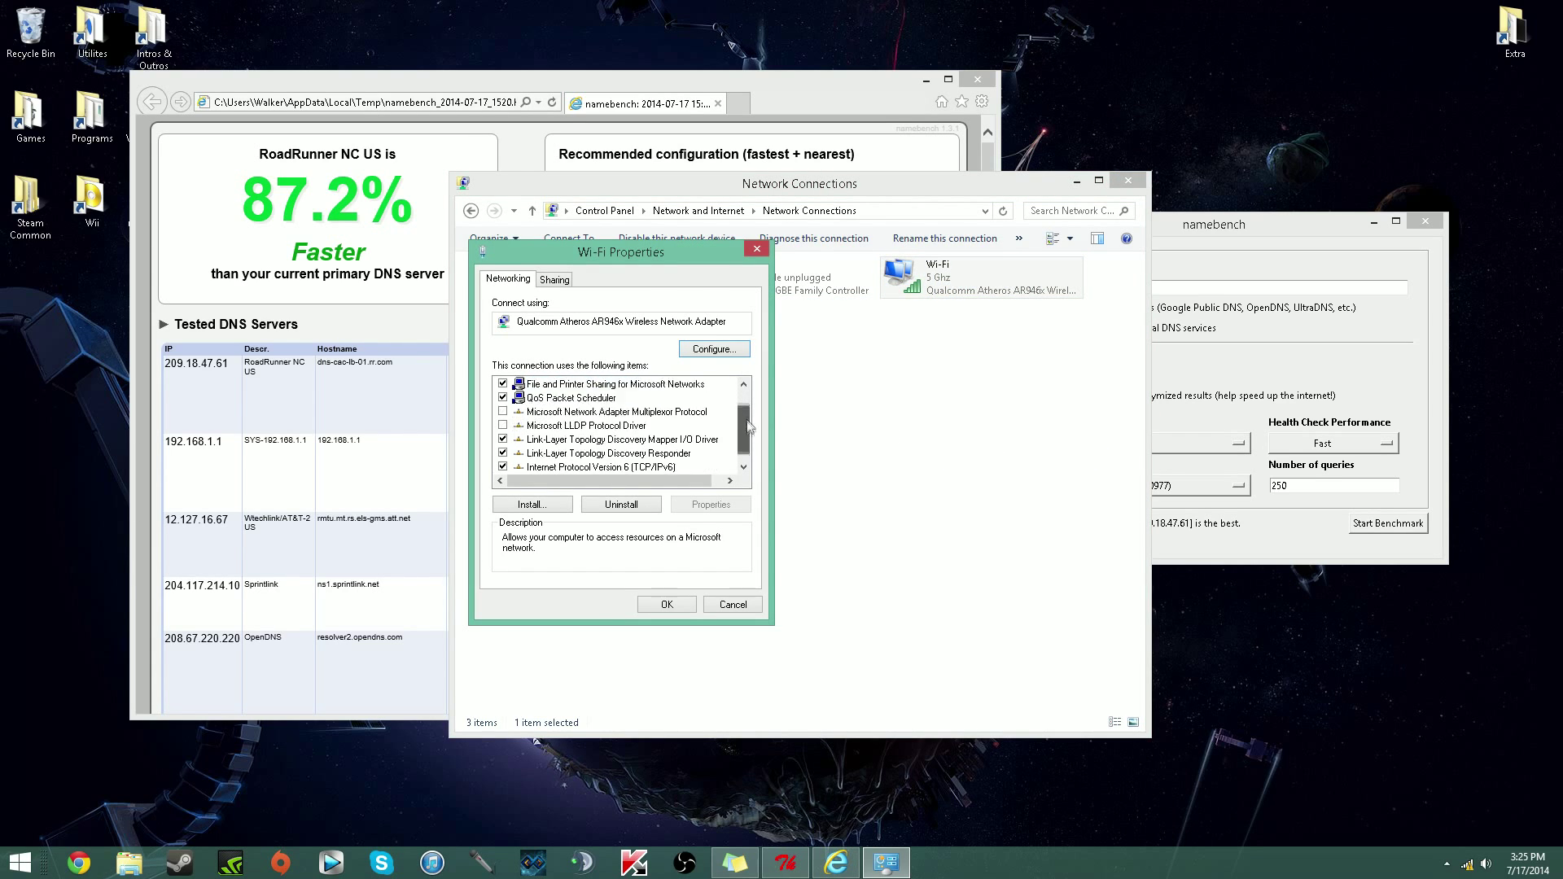
pyautogui.click(562, 474)
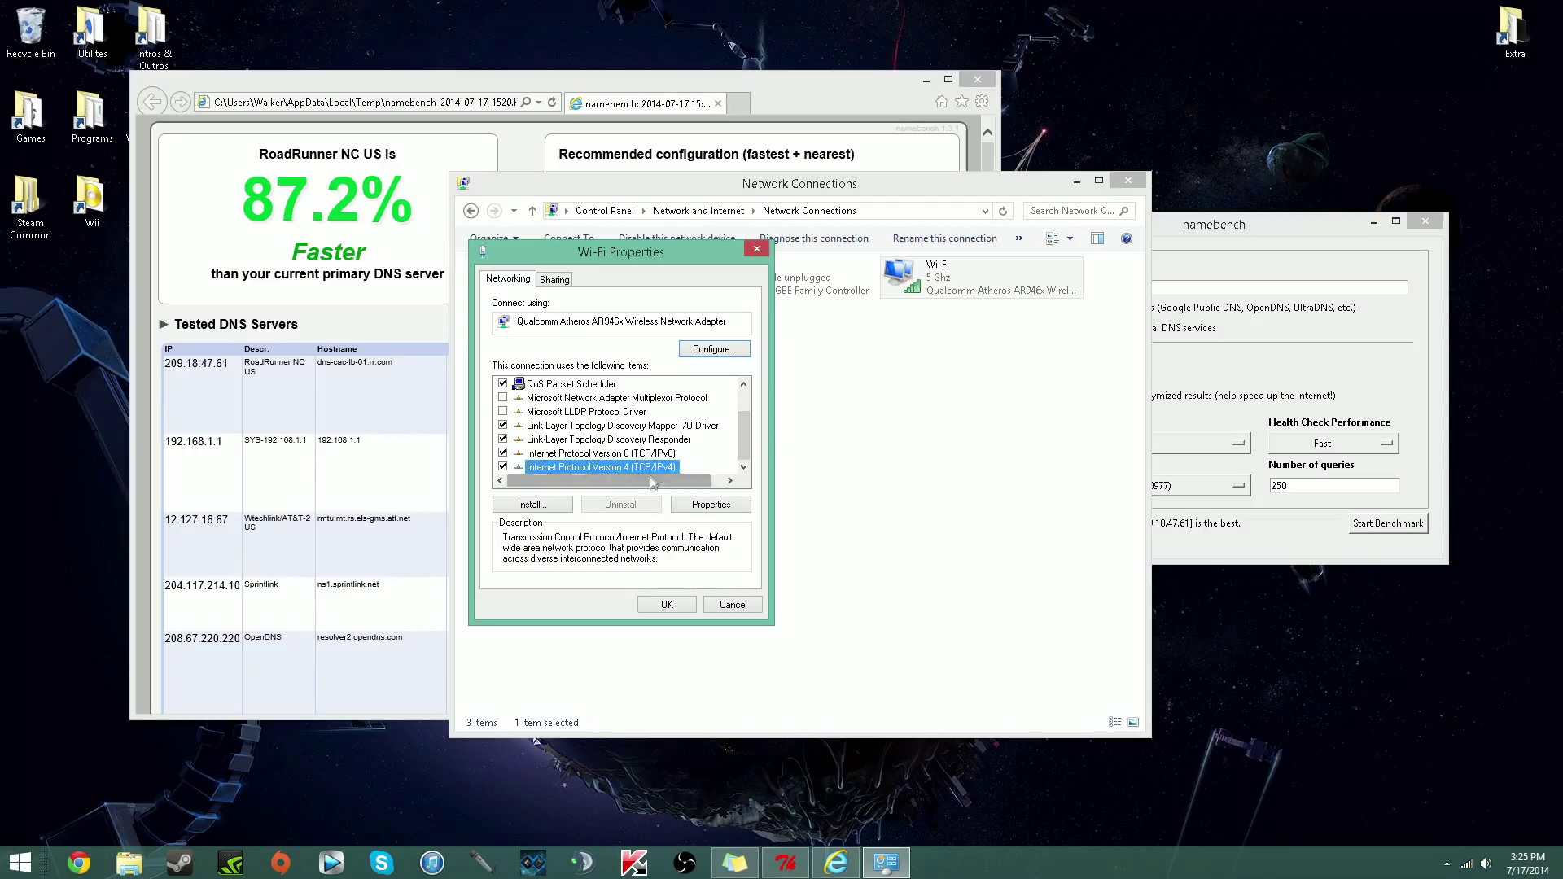
pyautogui.click(699, 506)
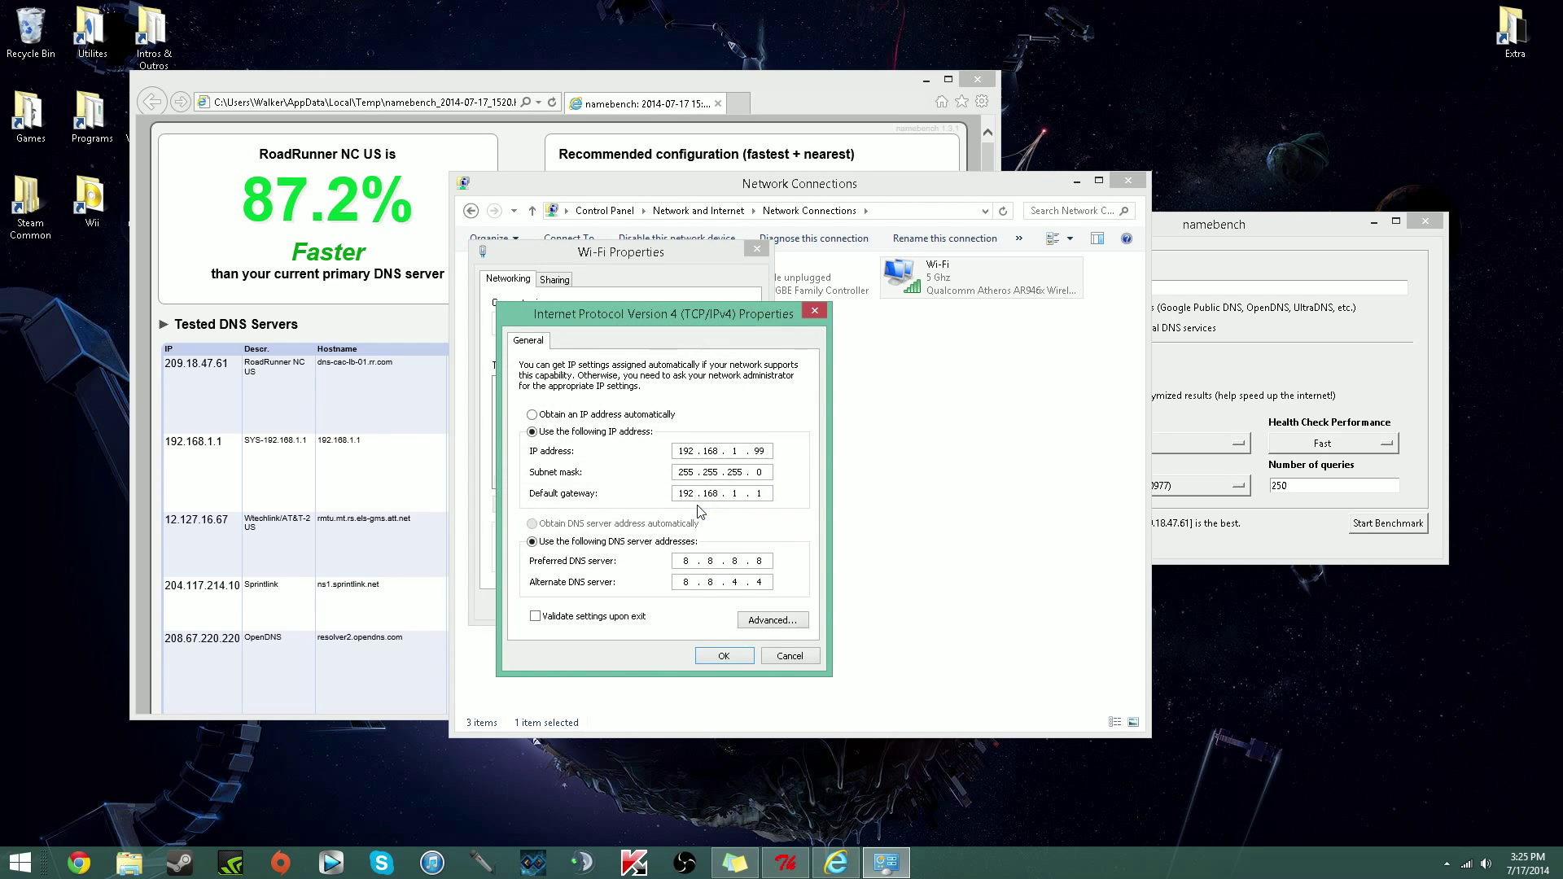
pyautogui.moveTo(742, 303); pyautogui.dragTo(786, 197)
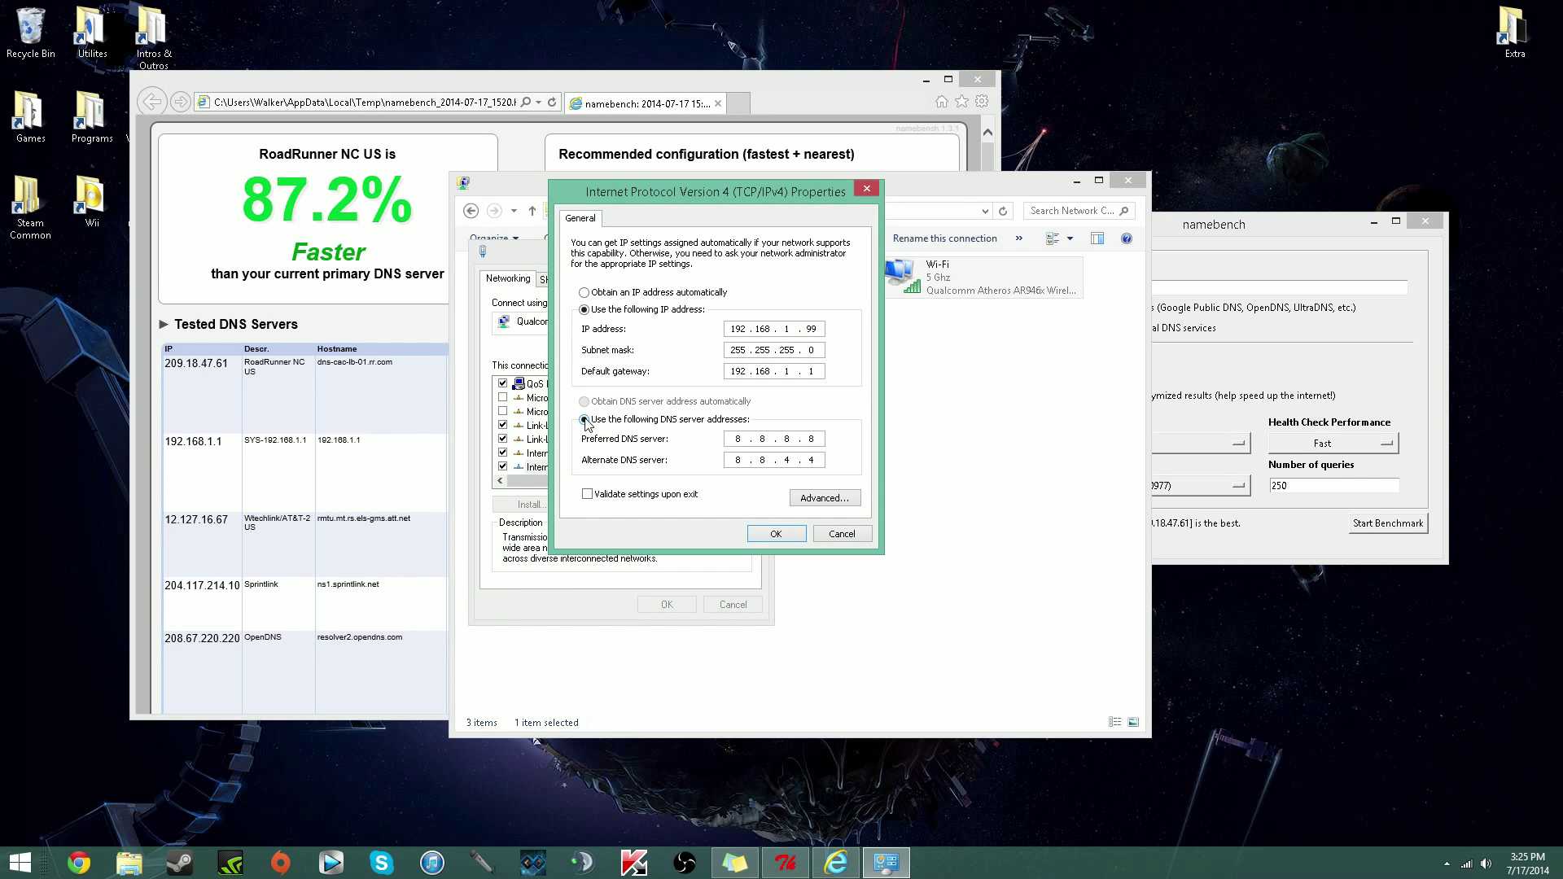
# - Place the namebench results beside the dialog showing DNS 8.8.8.8 and 8.8.4.4
pyautogui.click(737, 439)
pyautogui.doubleClick(737, 439)
pyautogui.click(868, 102)
pyautogui.moveTo(868, 102); pyautogui.dragTo(692, 119)
pyautogui.click(855, 210)
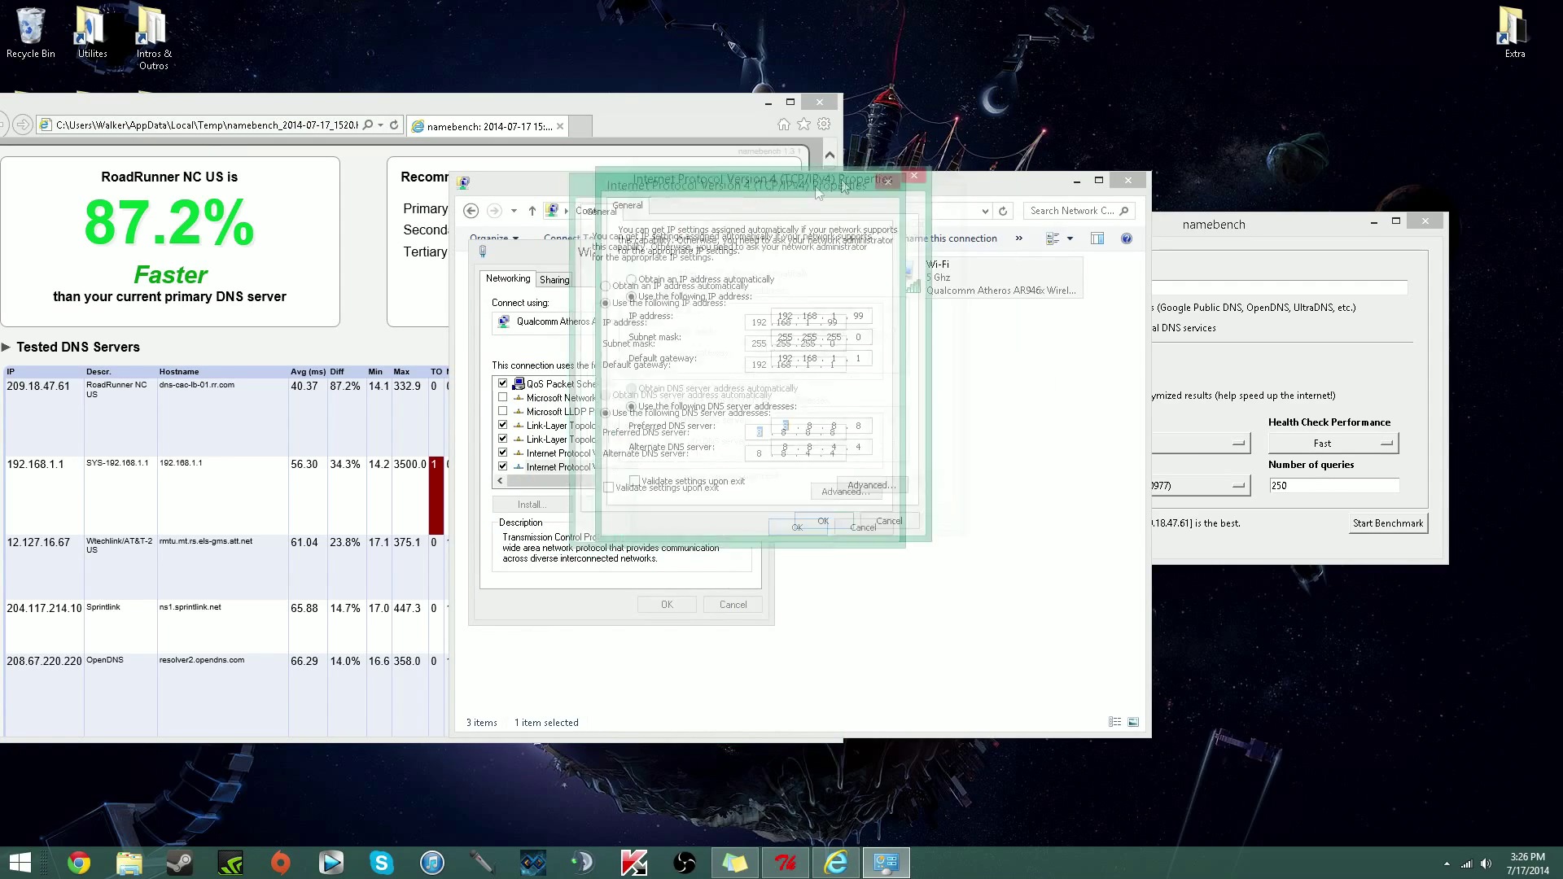
pyautogui.click(592, 166)
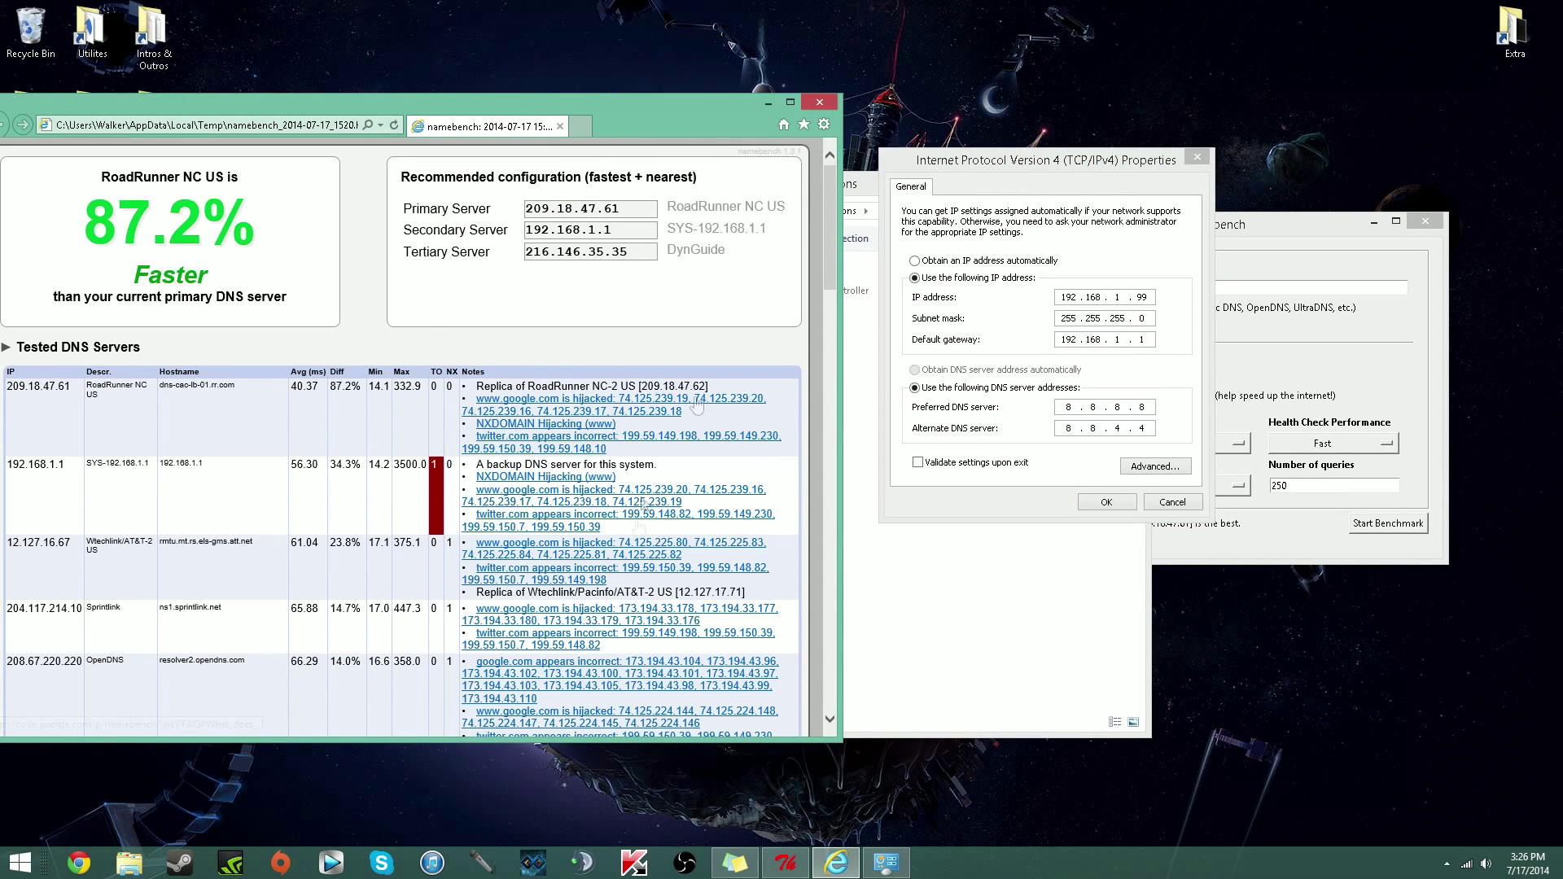
# - Change the preferred DNS server to 209.18.47.61
pyautogui.click(1015, 417)
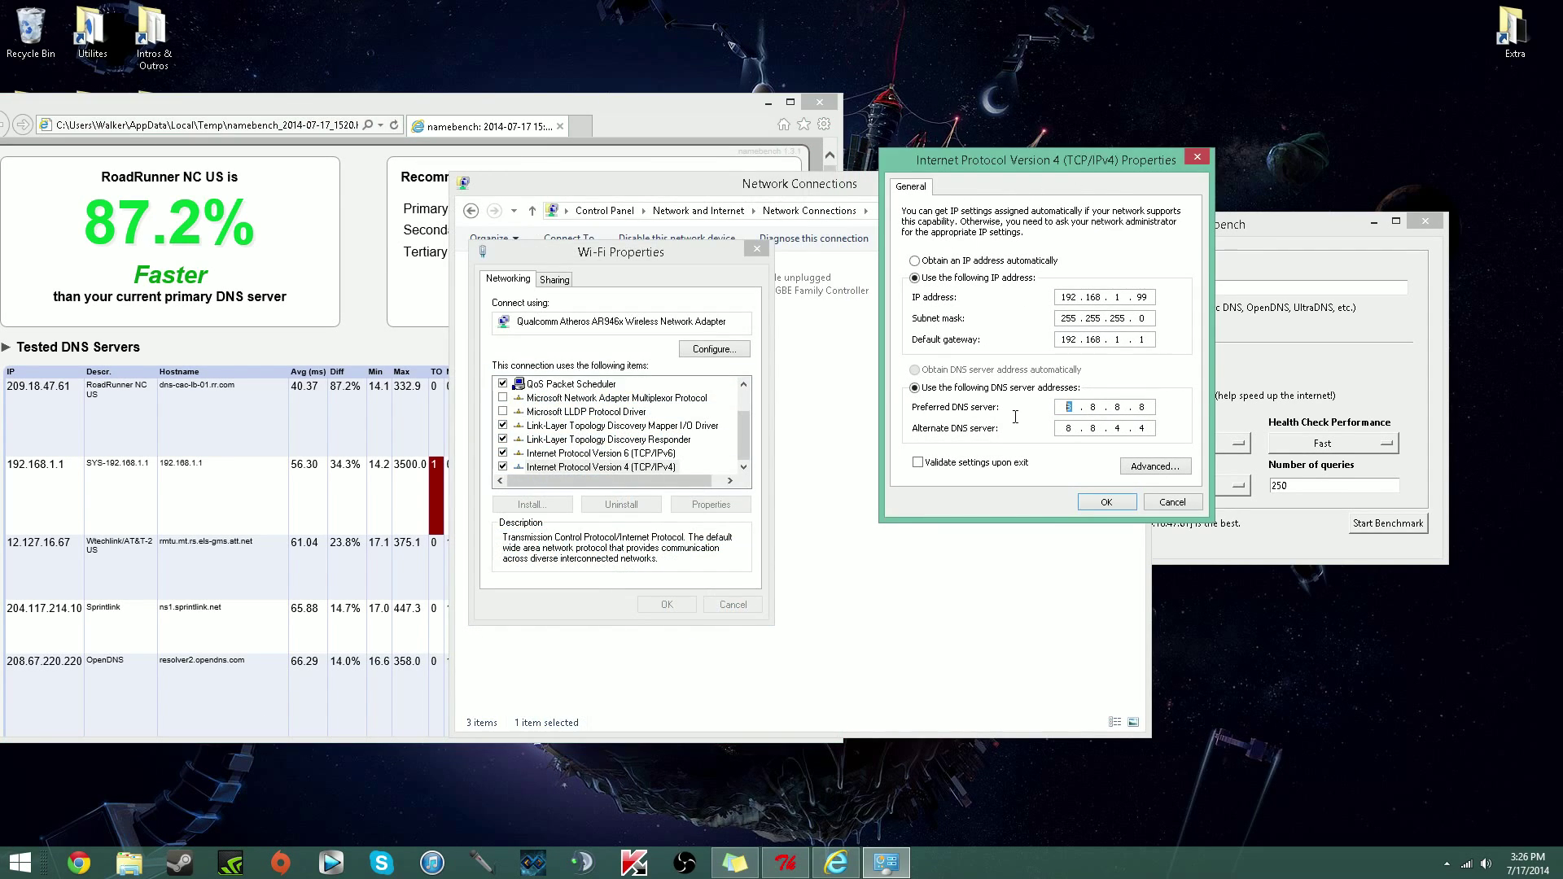
pyautogui.write('209')
pyautogui.moveTo(713, 122); pyautogui.dragTo(757, 4)
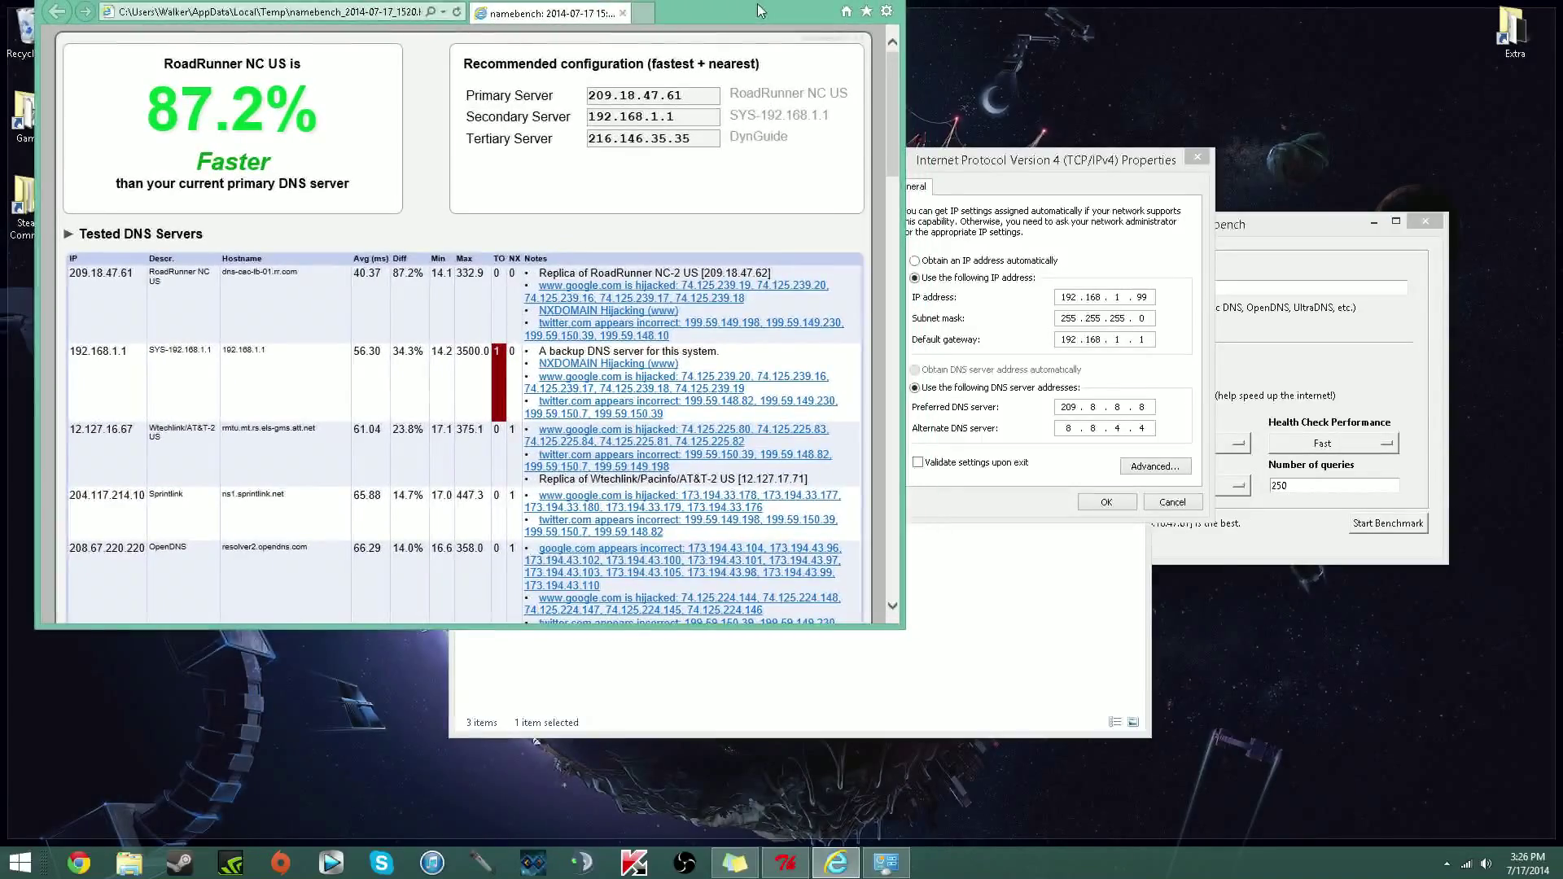
pyautogui.click(1103, 405)
pyautogui.press('BackSpace')
pyautogui.write('18')
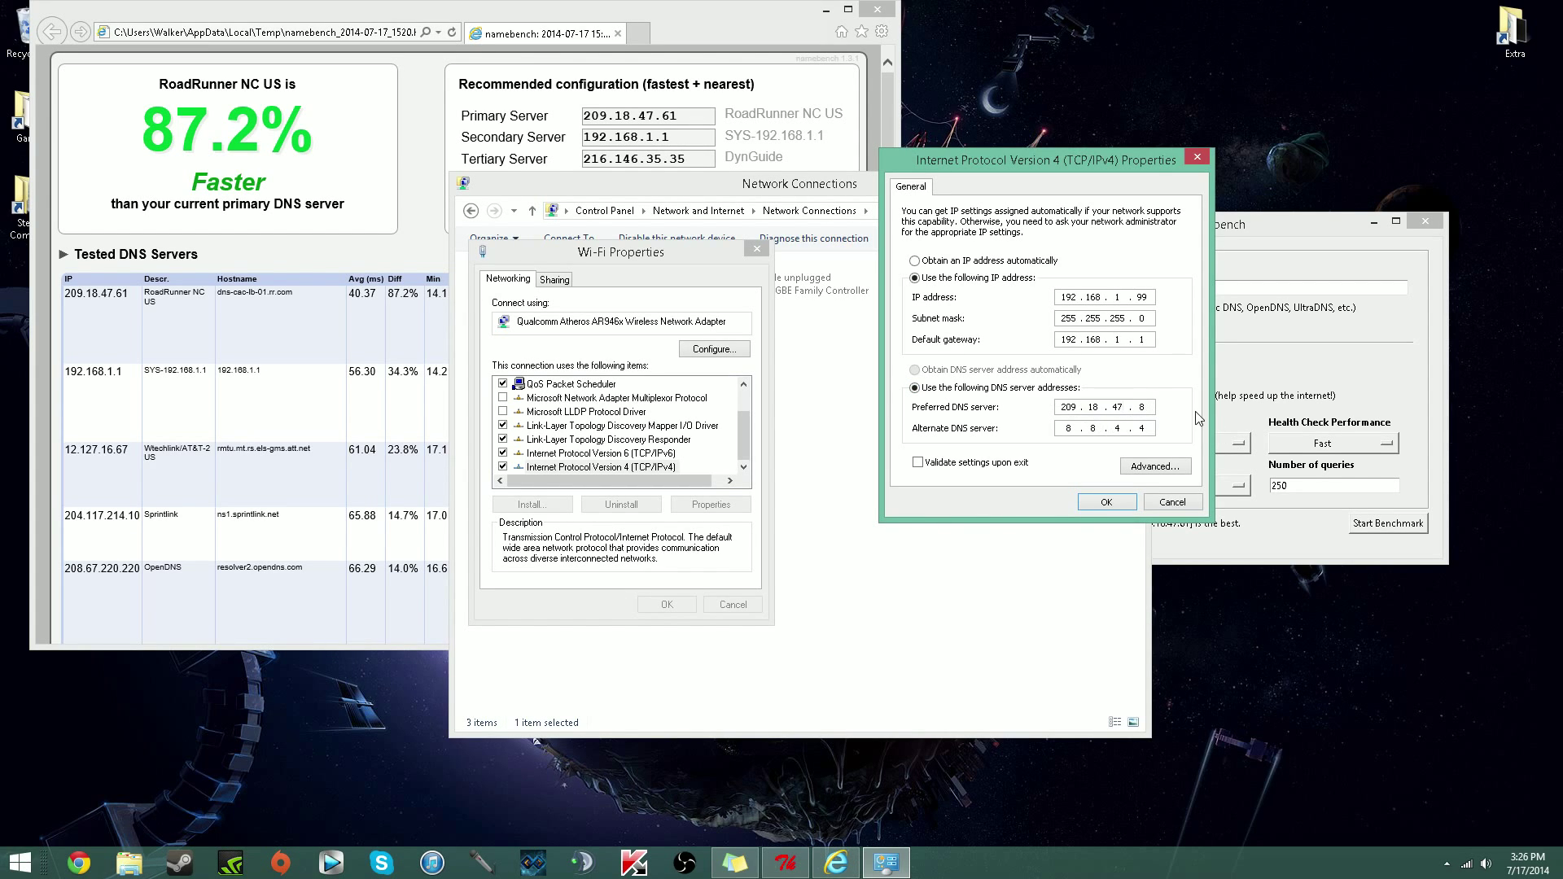
pyautogui.click(1152, 407)
pyautogui.press('Right')
pyautogui.write('61')
# - Set the alternate DNS server to 8.8.8.8 and confirm with OK
pyautogui.moveTo(1144, 337); pyautogui.dragTo(1132, 340)
pyautogui.press('BackSpace')
pyautogui.press('BackSpace')
pyautogui.press('BackSpace')
pyautogui.press('BackSpace')
pyautogui.press('BackSpace')
pyautogui.press('BackSpace')
pyautogui.press('BackSpace')
pyautogui.press('BackSpace')
pyautogui.press('BackSpace')
pyautogui.press('BackSpace')
pyautogui.press('BackSpace')
pyautogui.press('BackSpace')
pyautogui.press('BackSpace')
pyautogui.press('BackSpace')
pyautogui.click(1116, 502)
# - Close the network windows, IE results and namebench, then move the namebench exe into Programs
pyautogui.click(669, 606)
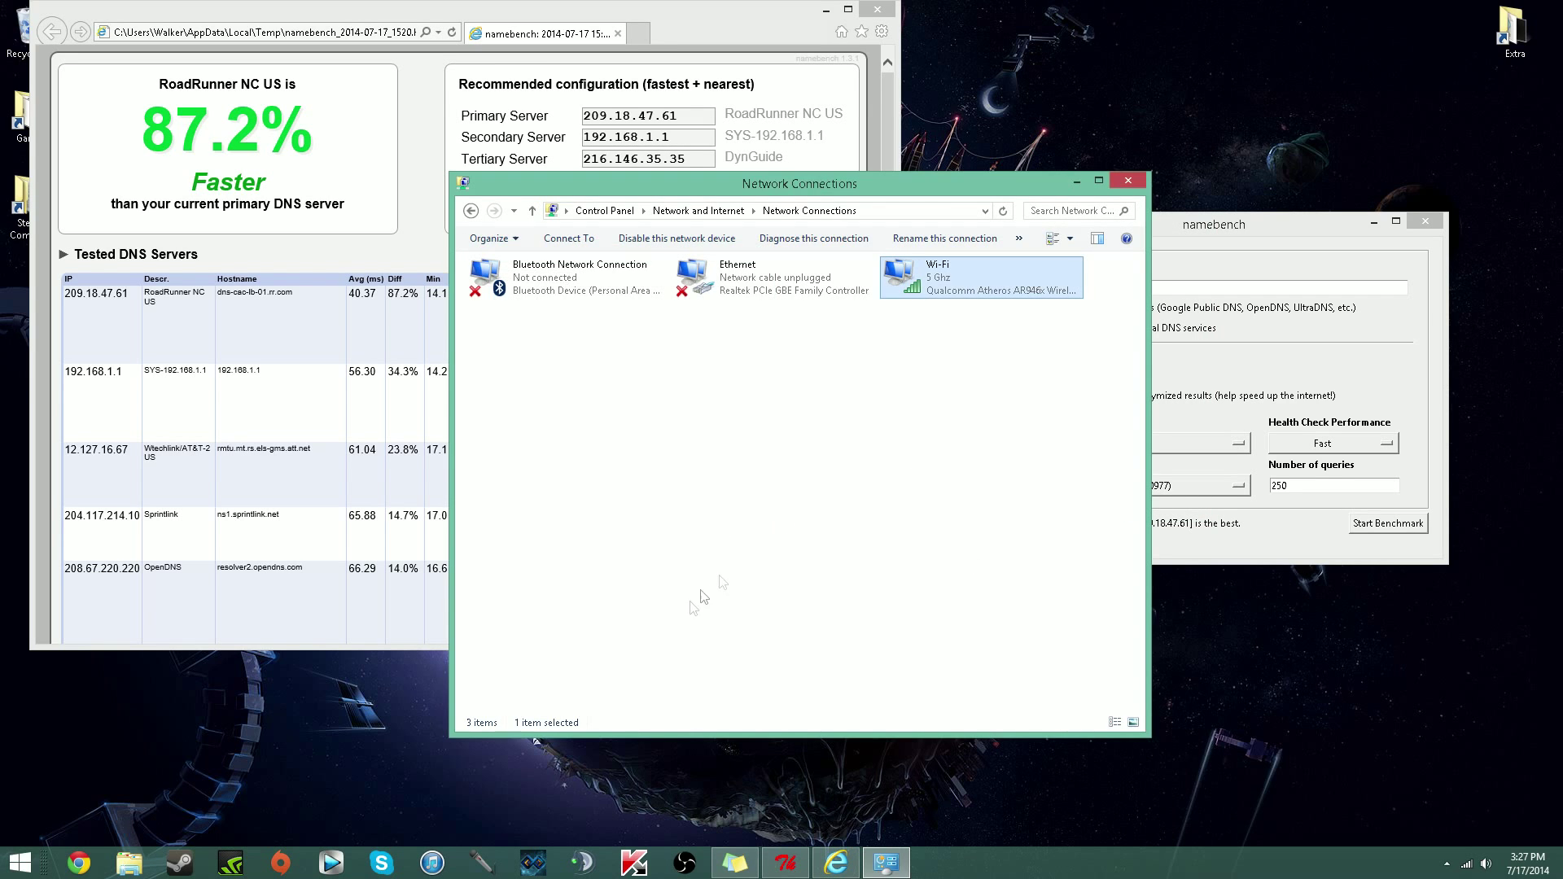
pyautogui.click(1128, 181)
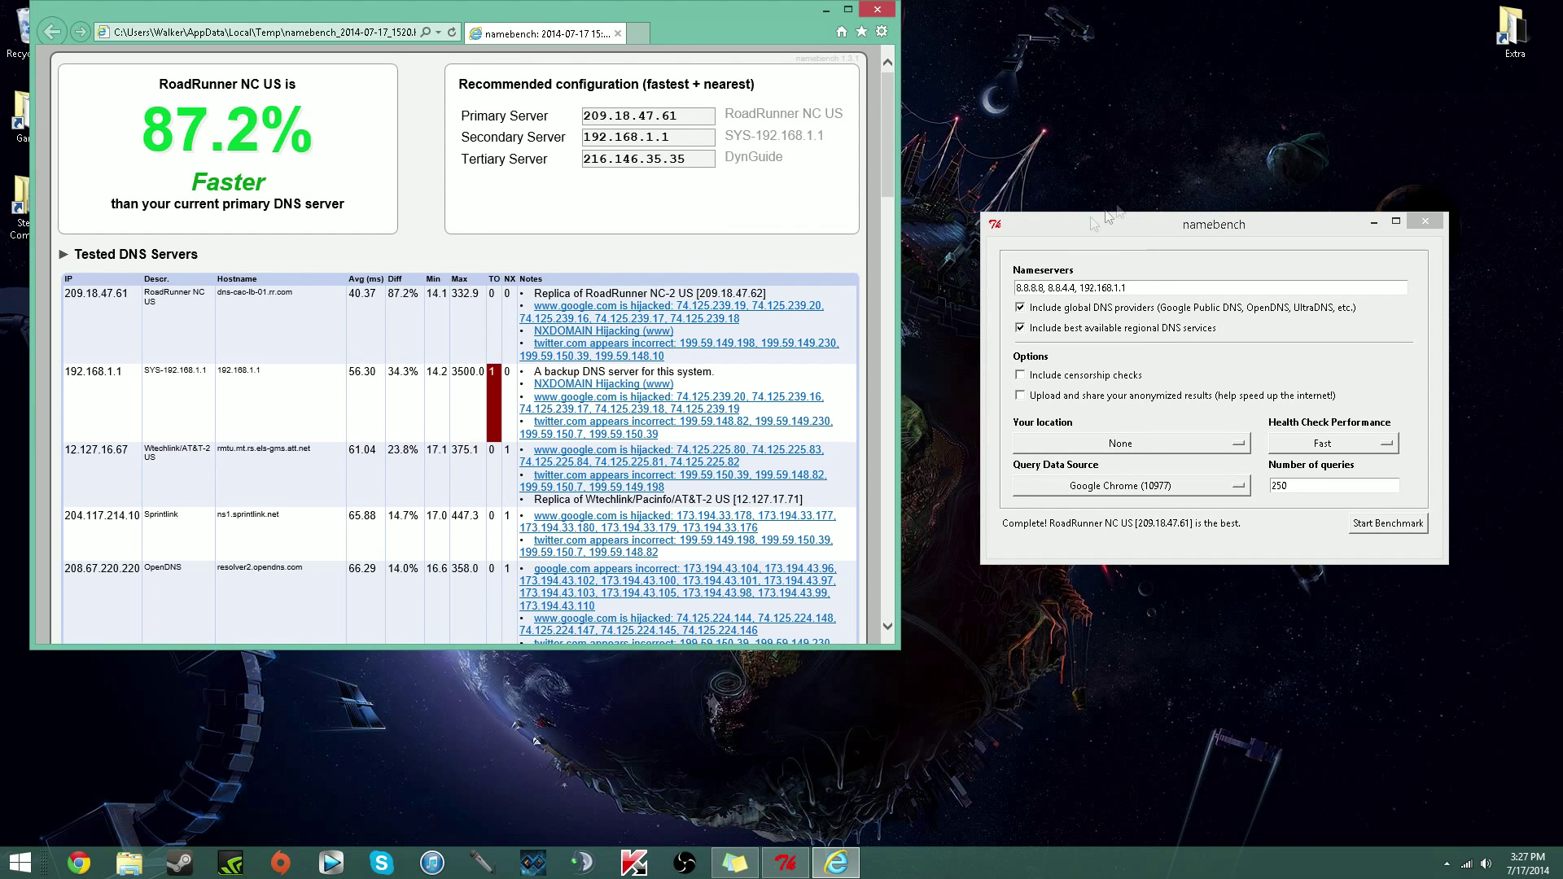
pyautogui.click(618, 36)
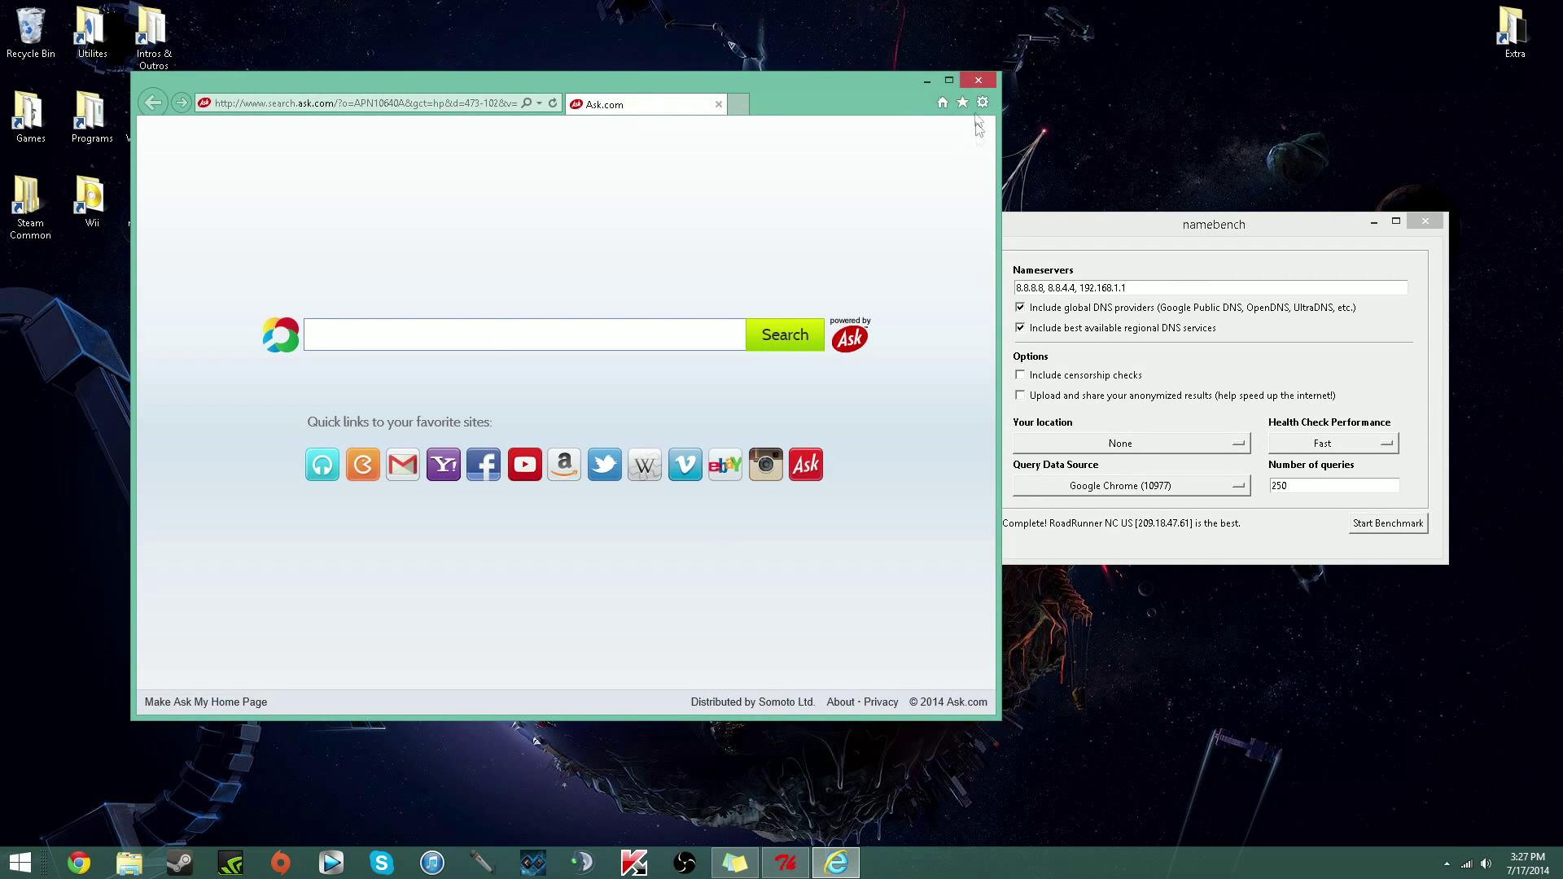
pyautogui.click(978, 80)
pyautogui.click(1425, 222)
pyautogui.moveTo(513, 407); pyautogui.dragTo(89, 114)
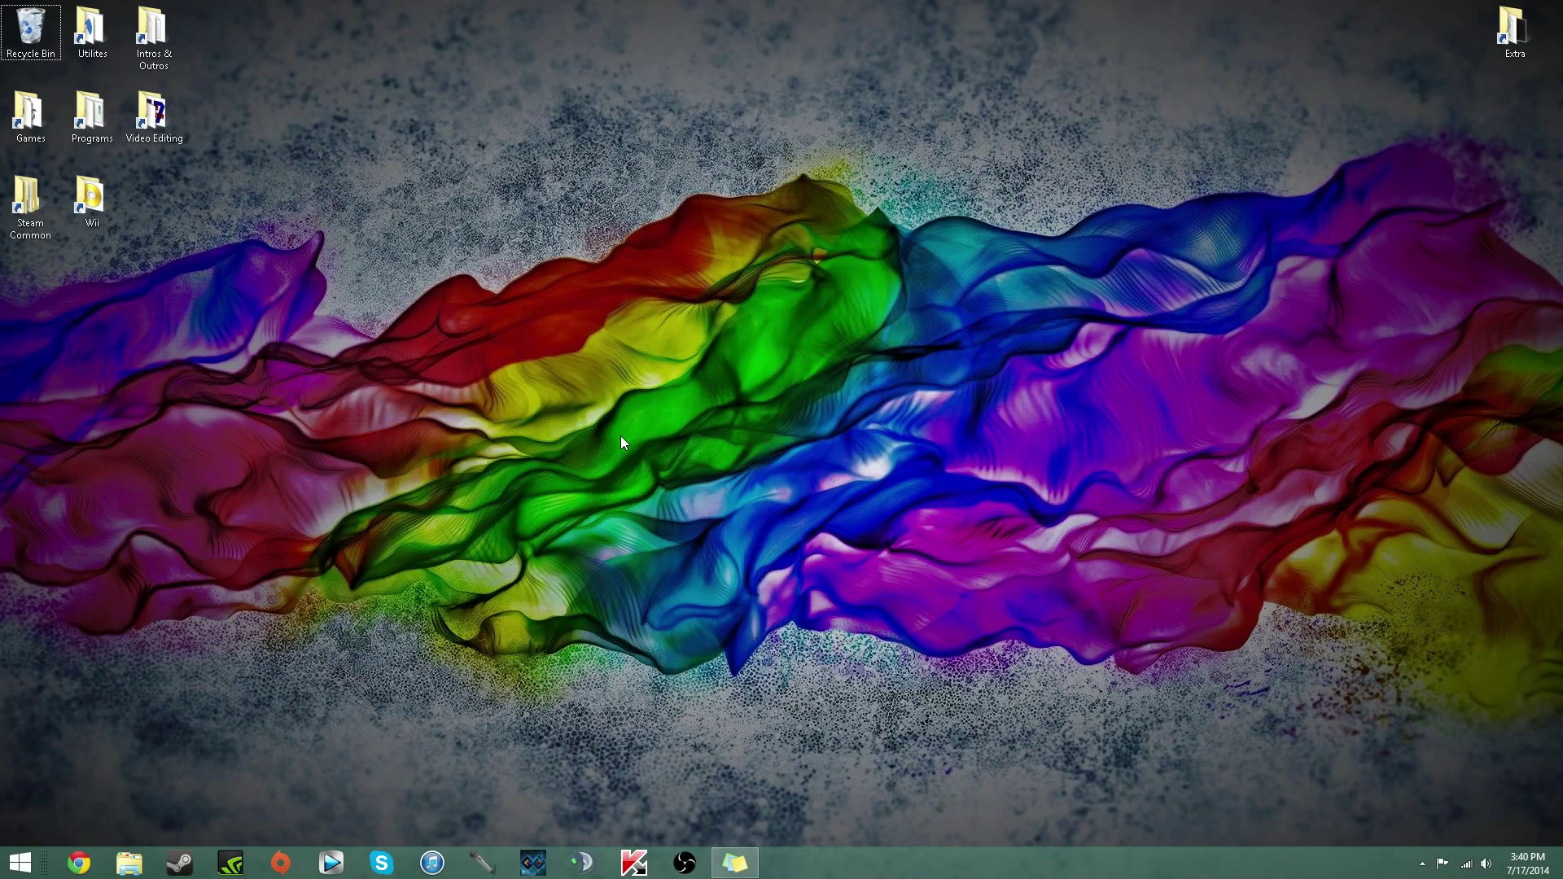
# - Launch Chrome and go to testmy.net
pyautogui.click(78, 863)
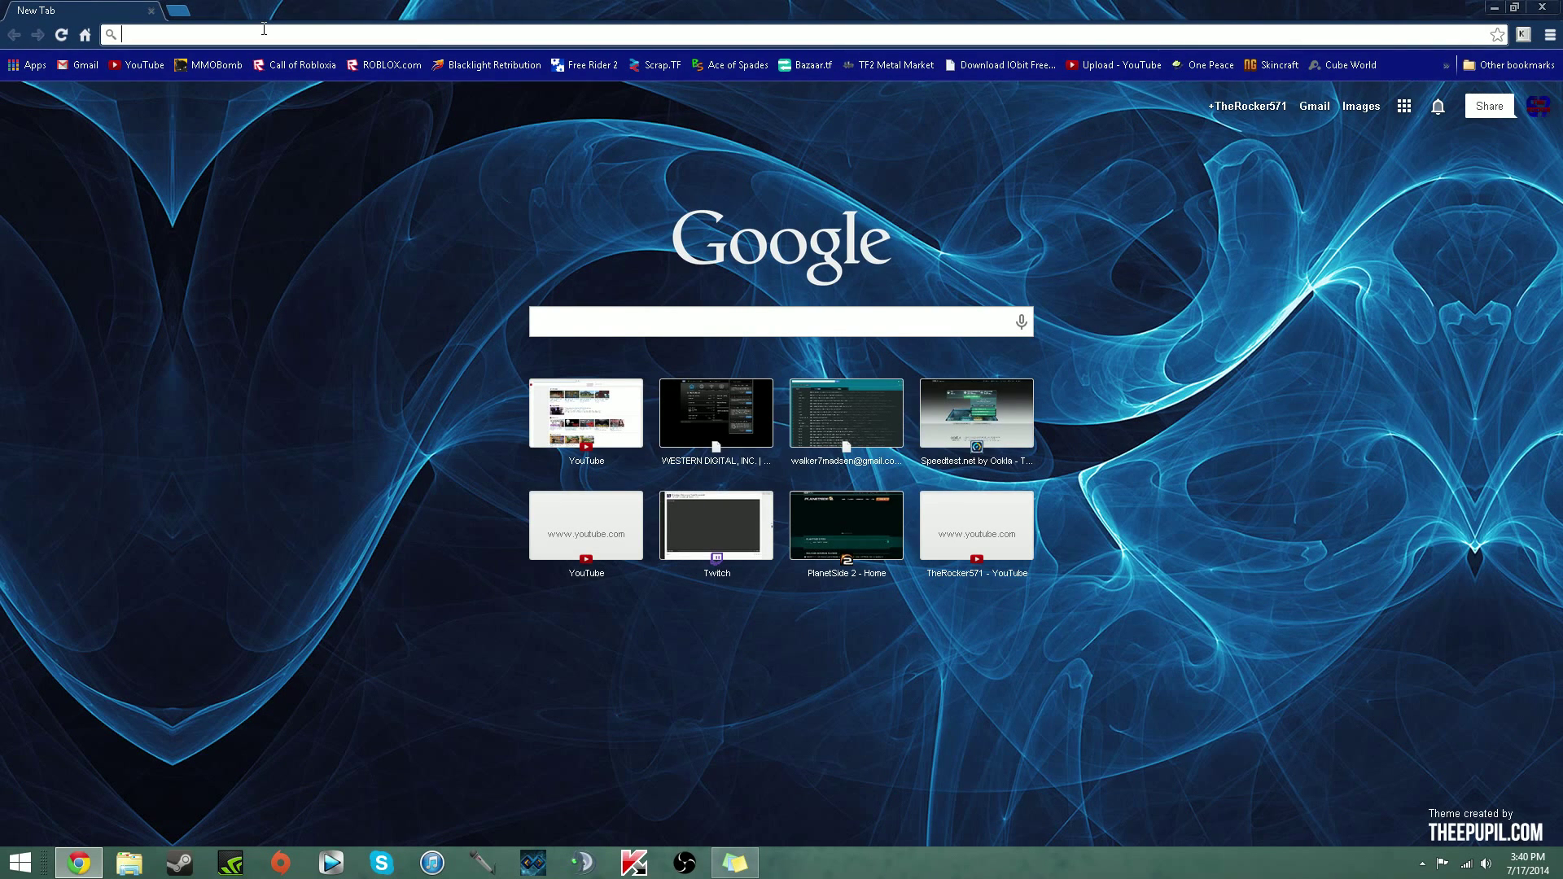
pyautogui.write('test')
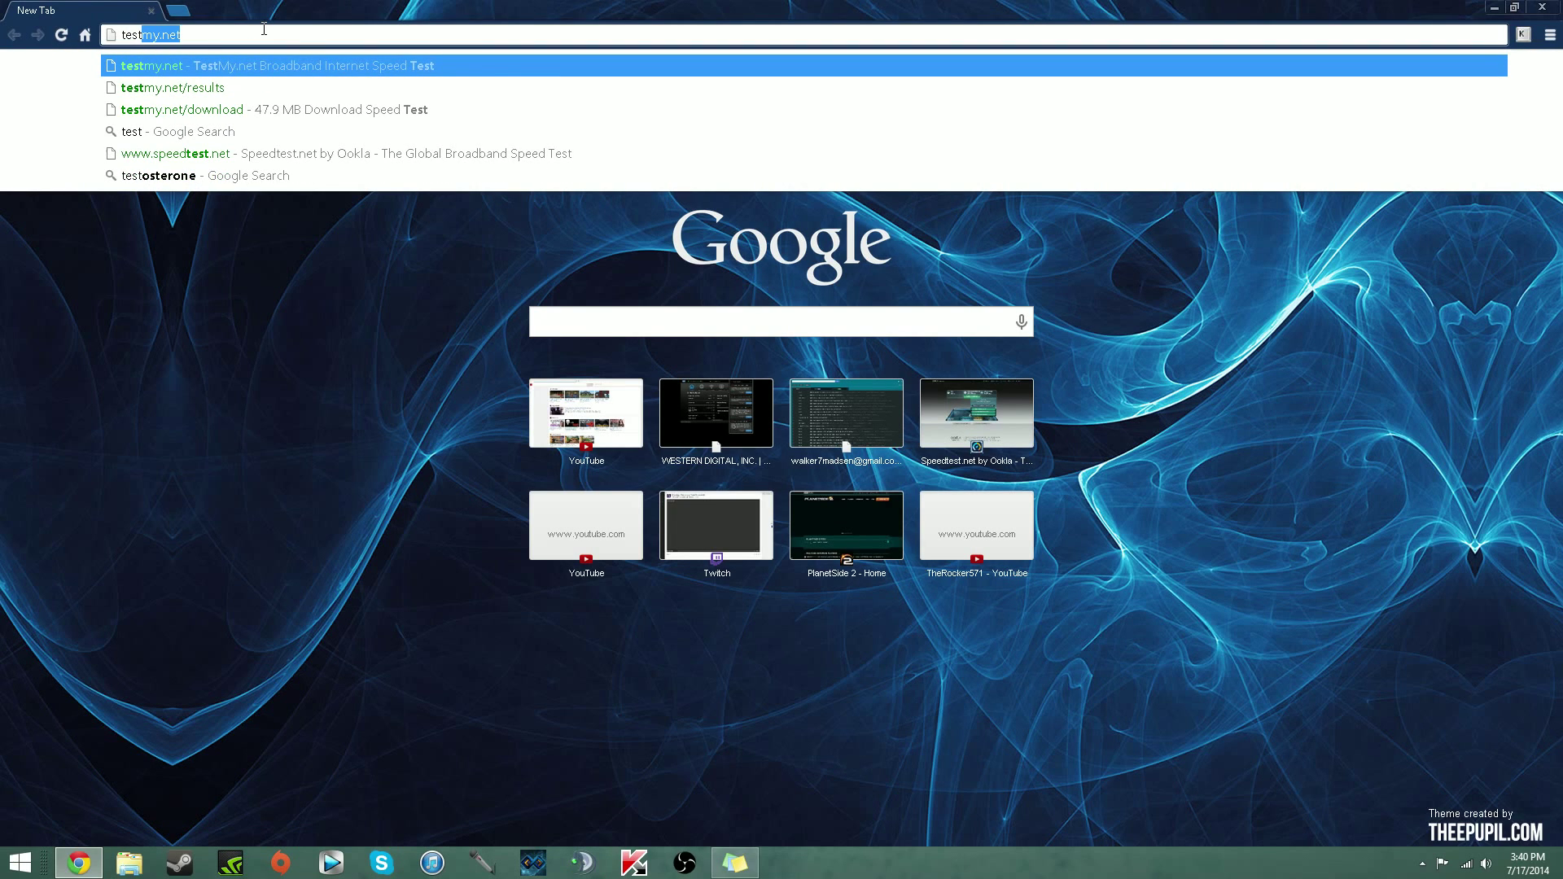
pyautogui.press('Right')
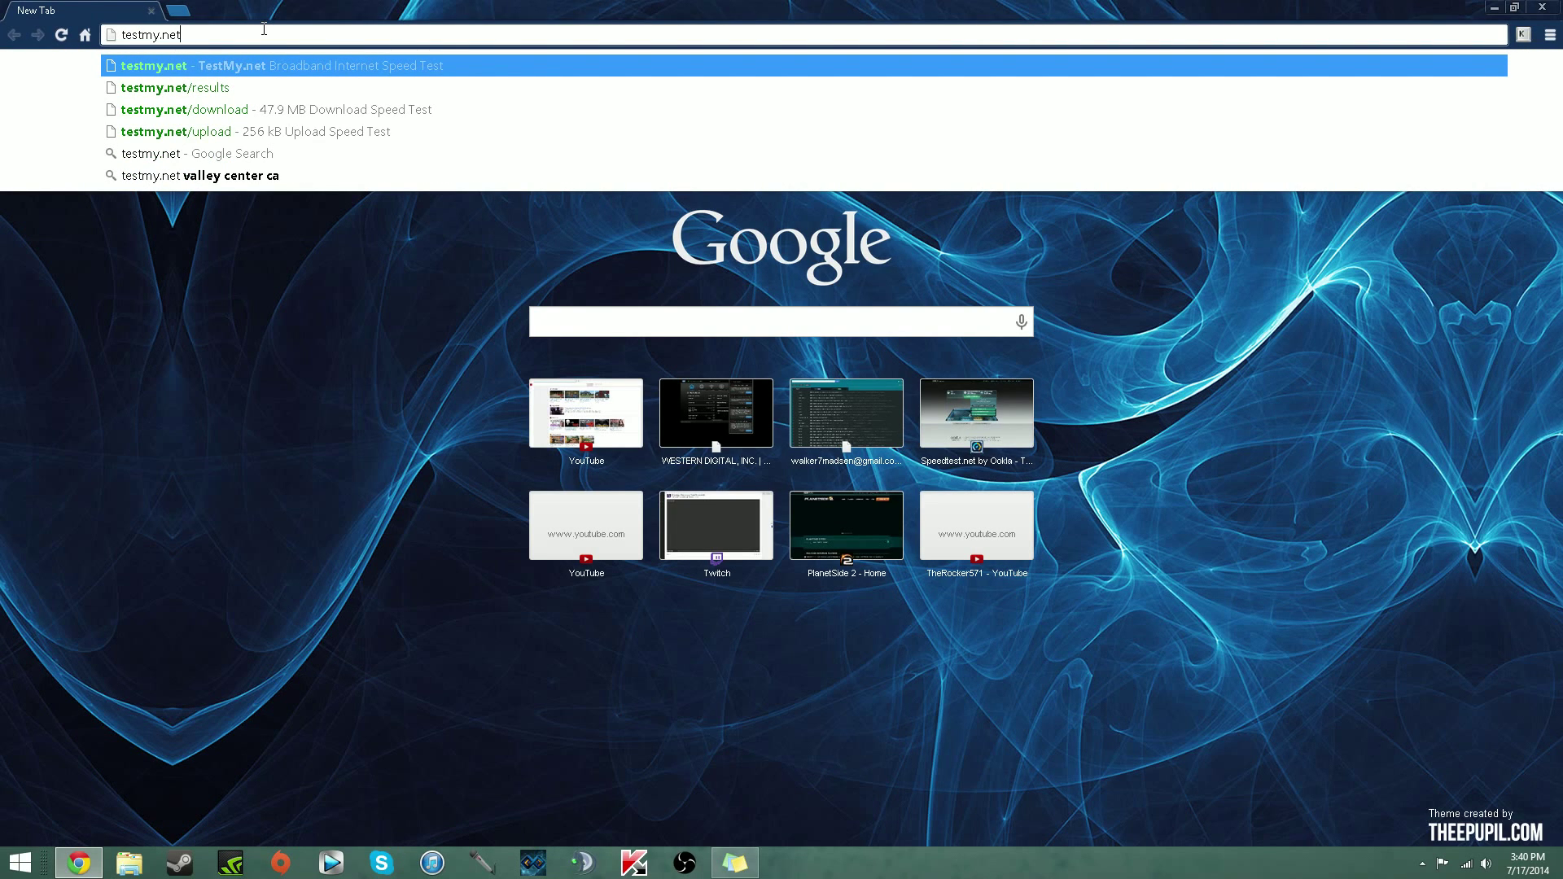
pyautogui.press('Return')
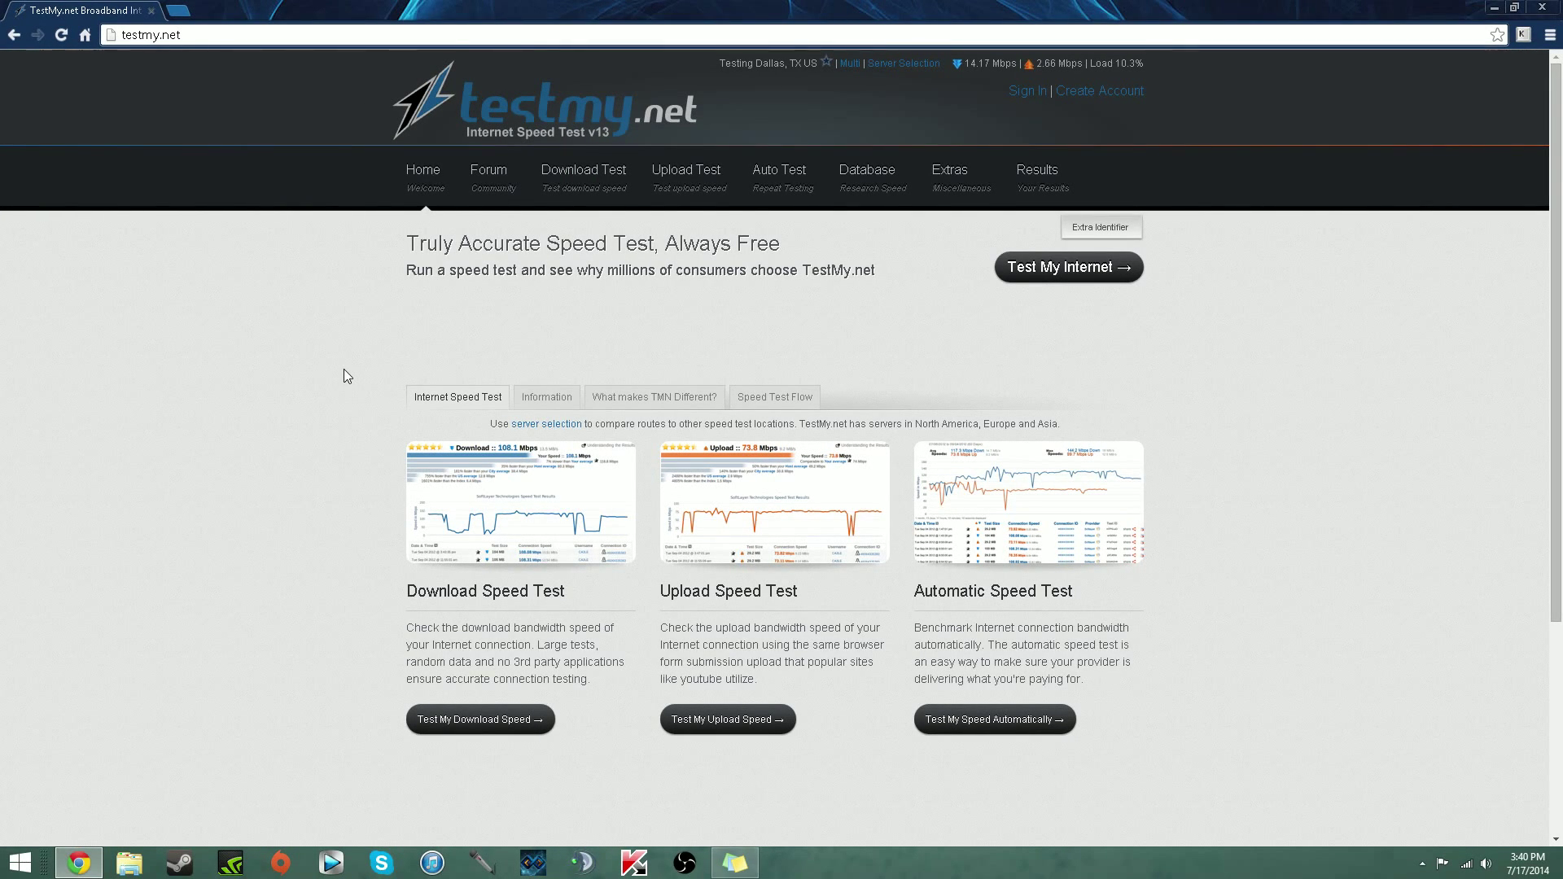
# - Load speedtest.net in a new tab
pyautogui.click(177, 10)
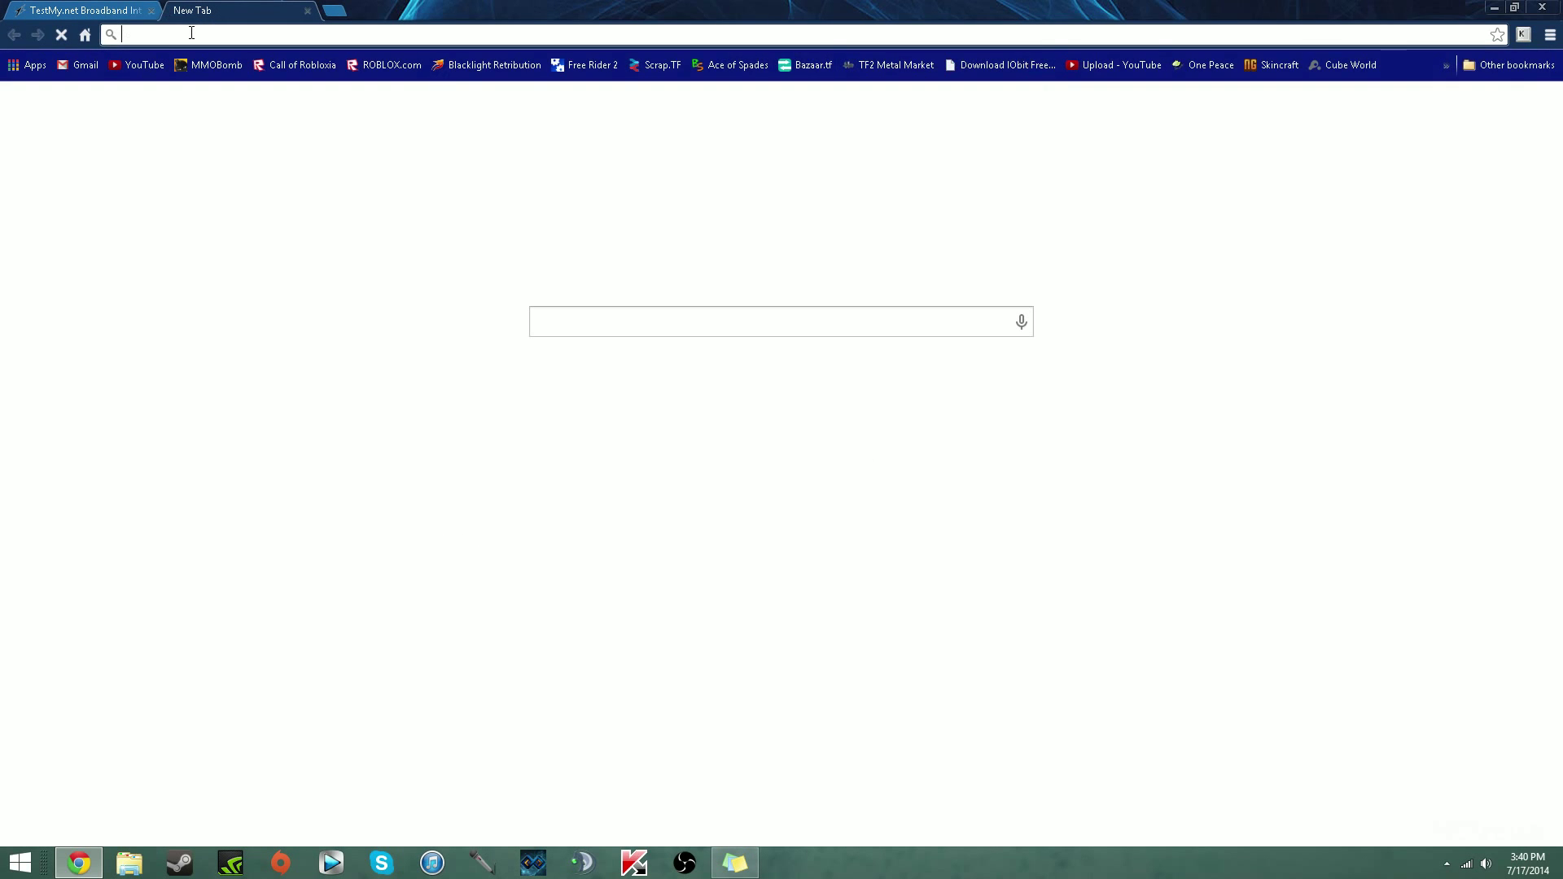
pyautogui.write('spee')
pyautogui.press('Return')
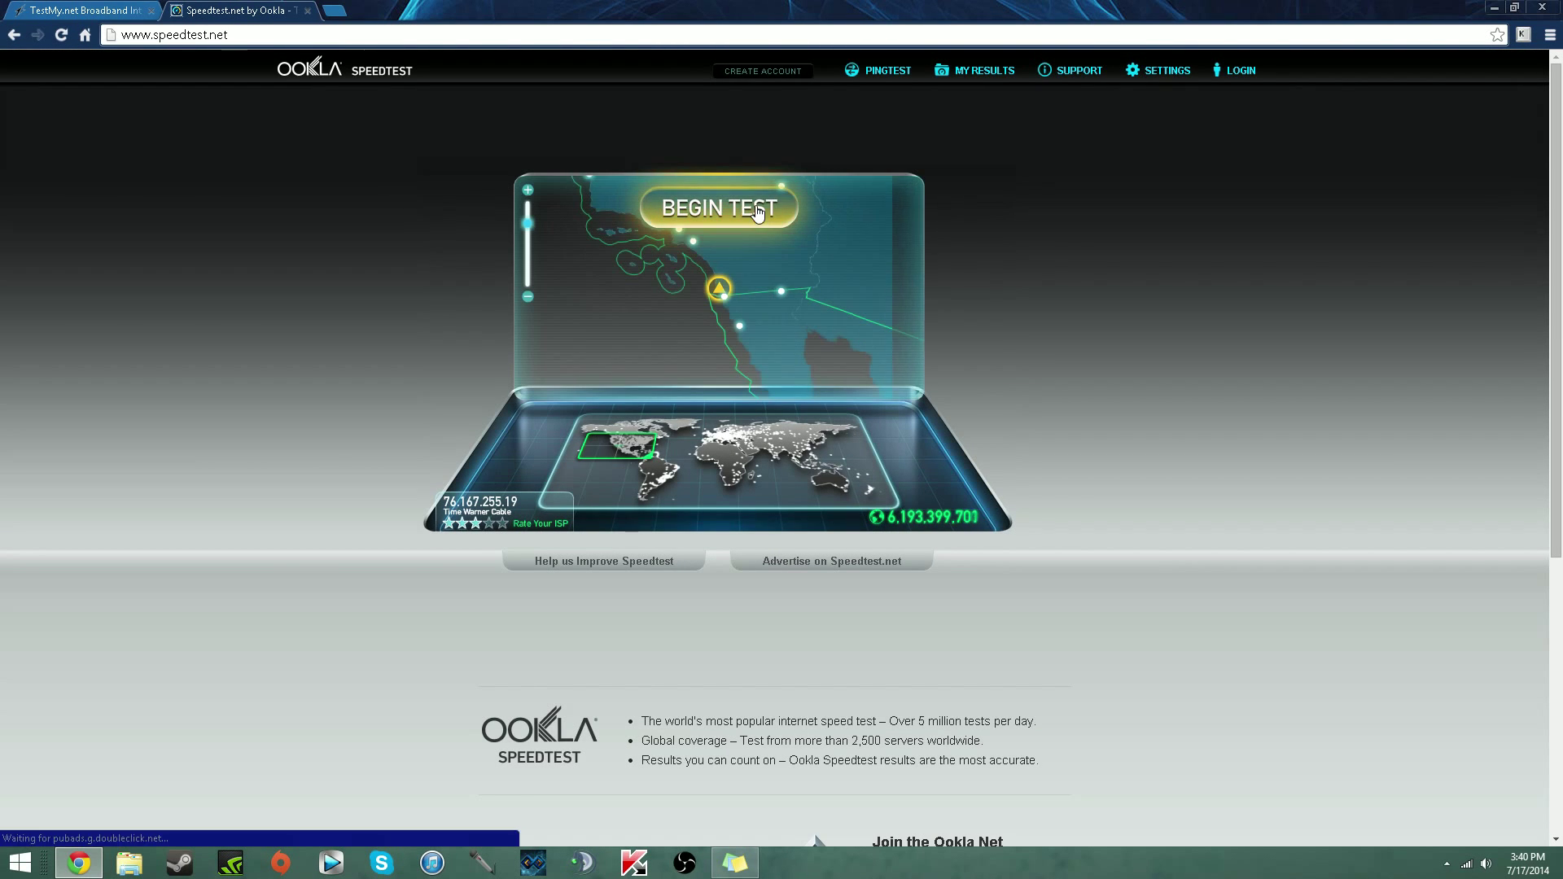
# - Run Speedtest.net (31 ms ping, 33.90 Mbps), close it, and start testmy.net's test
pyautogui.click(764, 227)
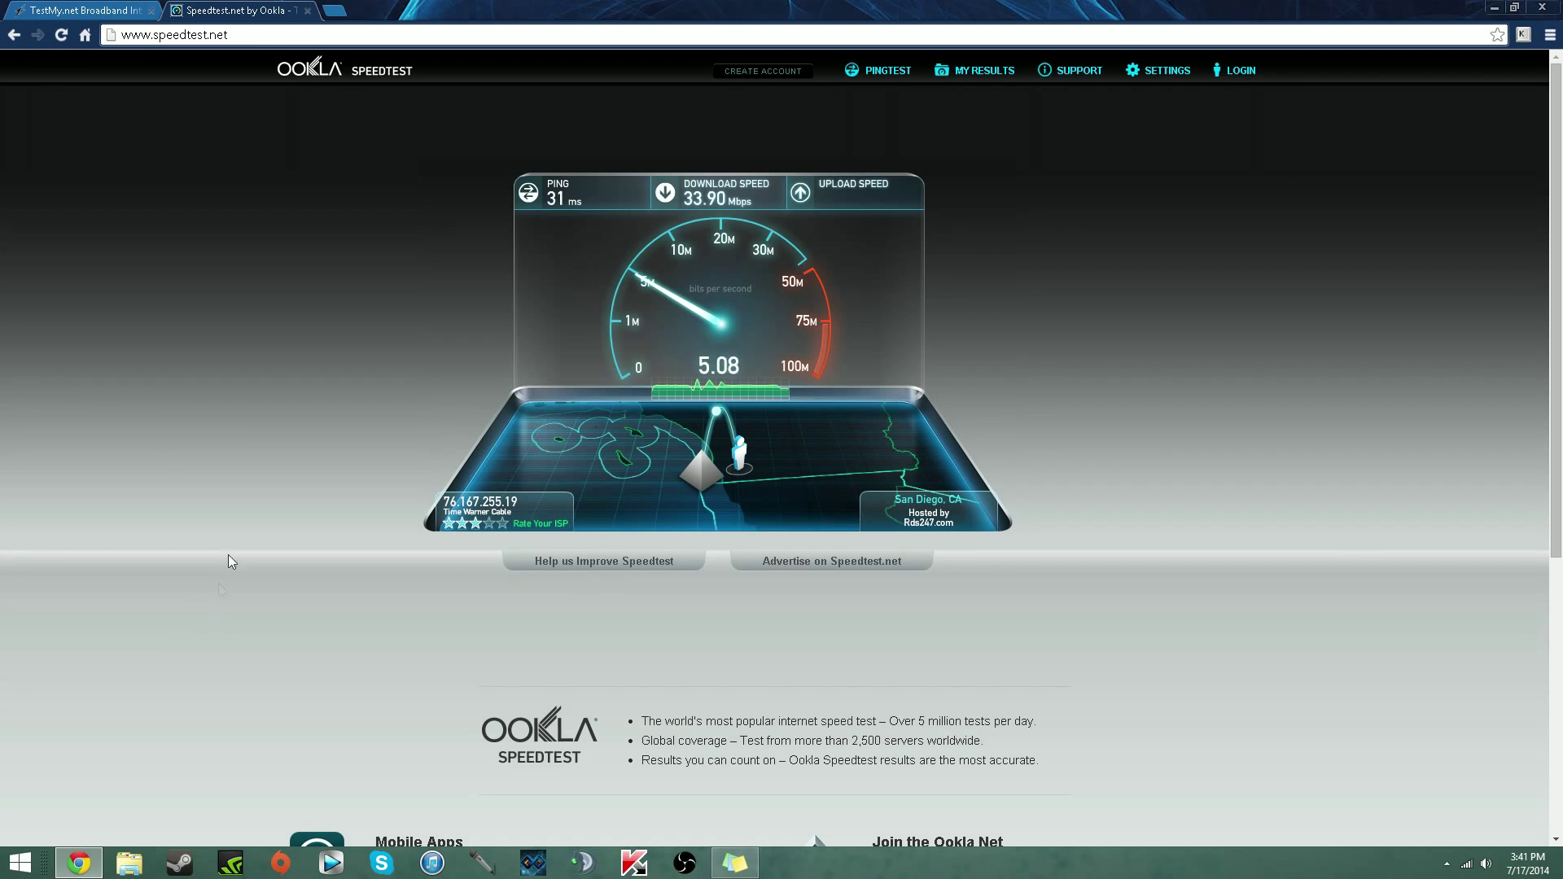
pyautogui.click(307, 11)
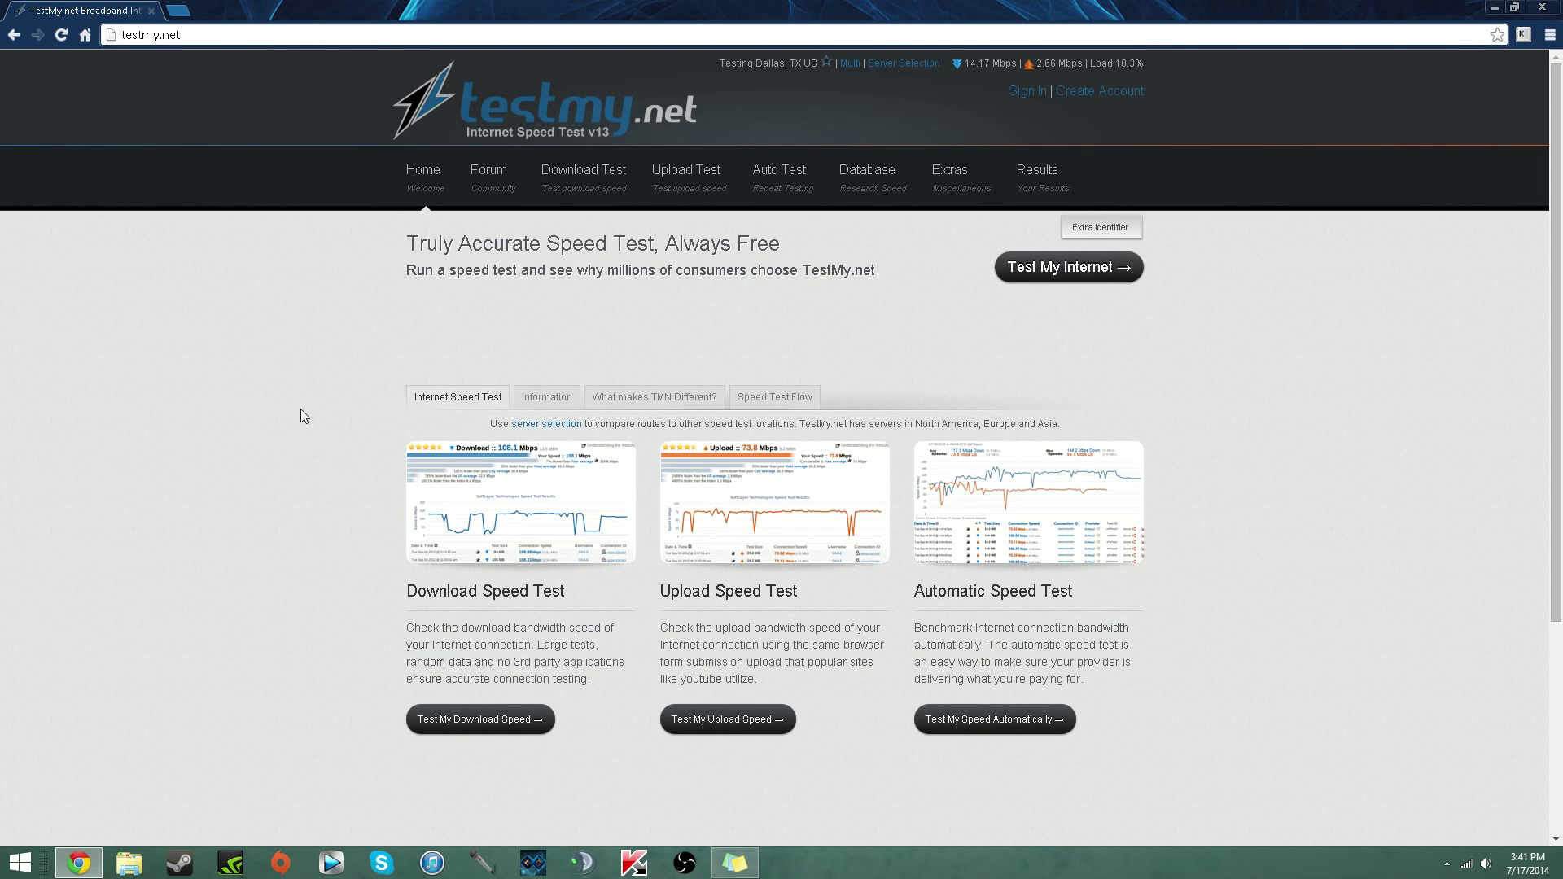
pyautogui.click(1099, 270)
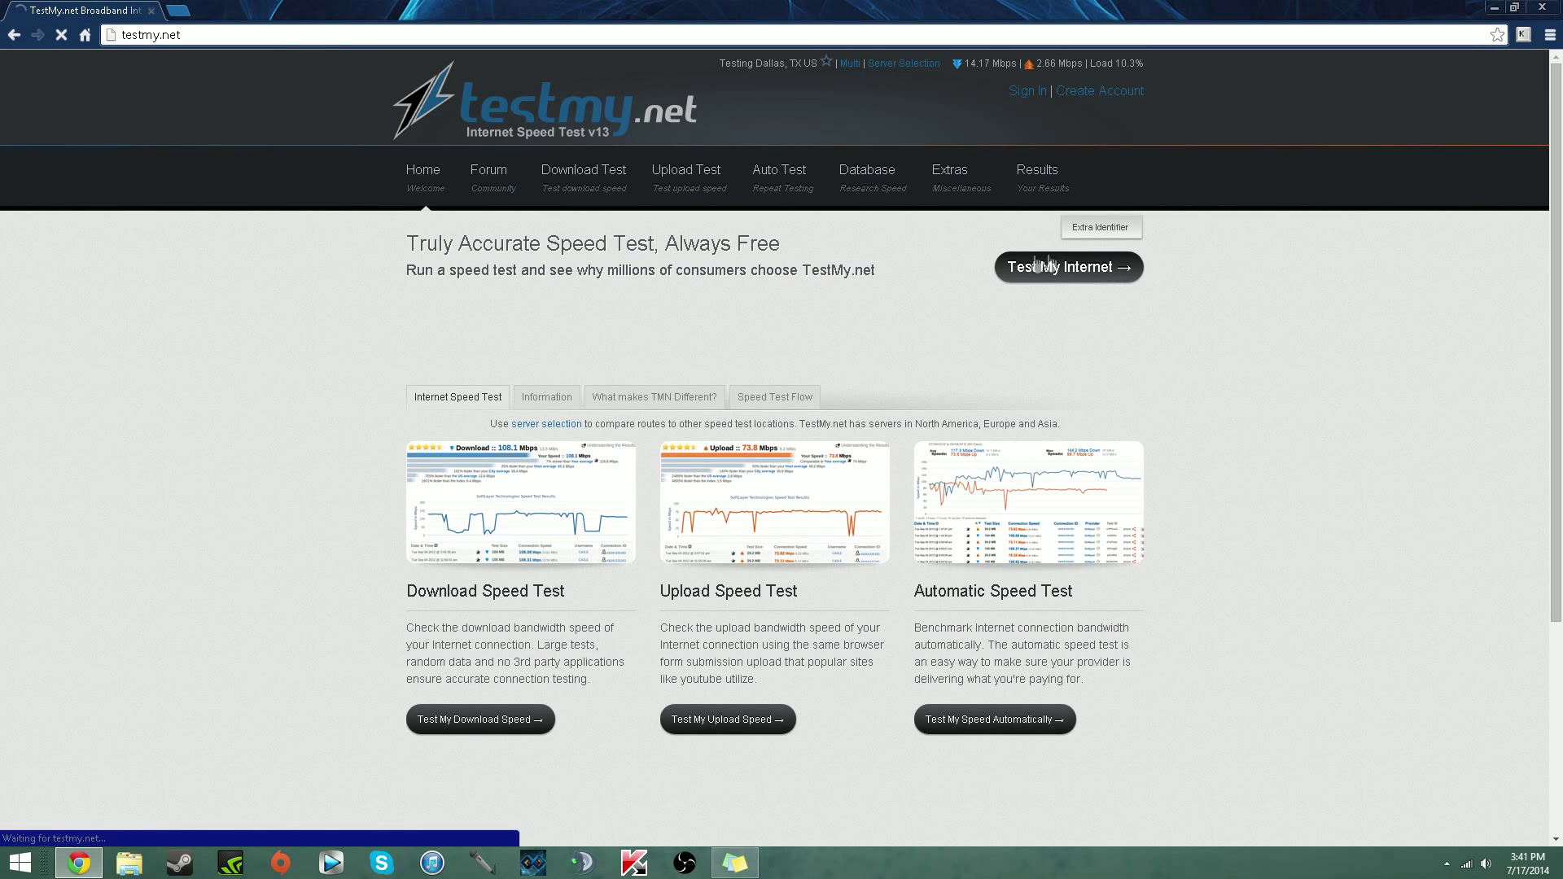